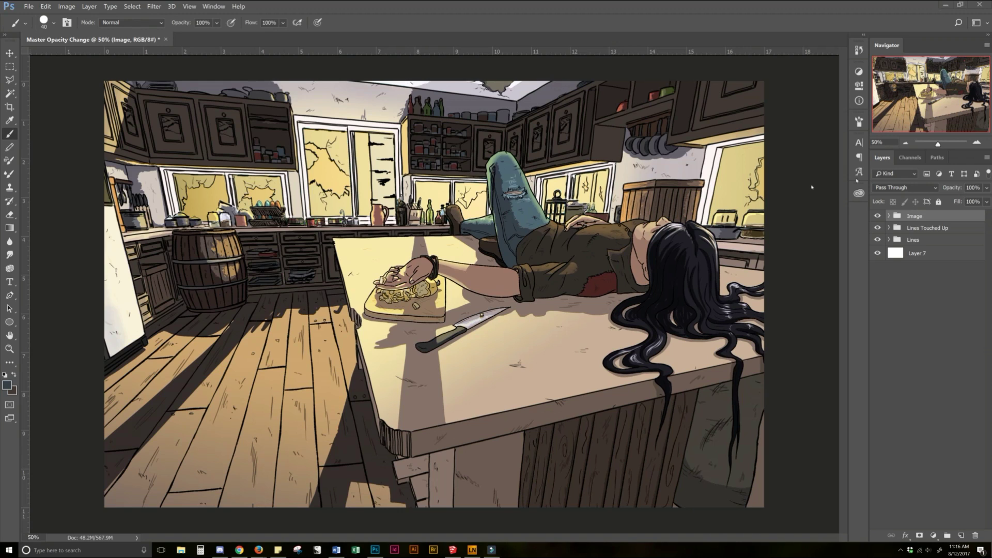
- Compare plain and touched-up line art, restore the coloured Image group, then switch to SketchUp
click(877, 216)
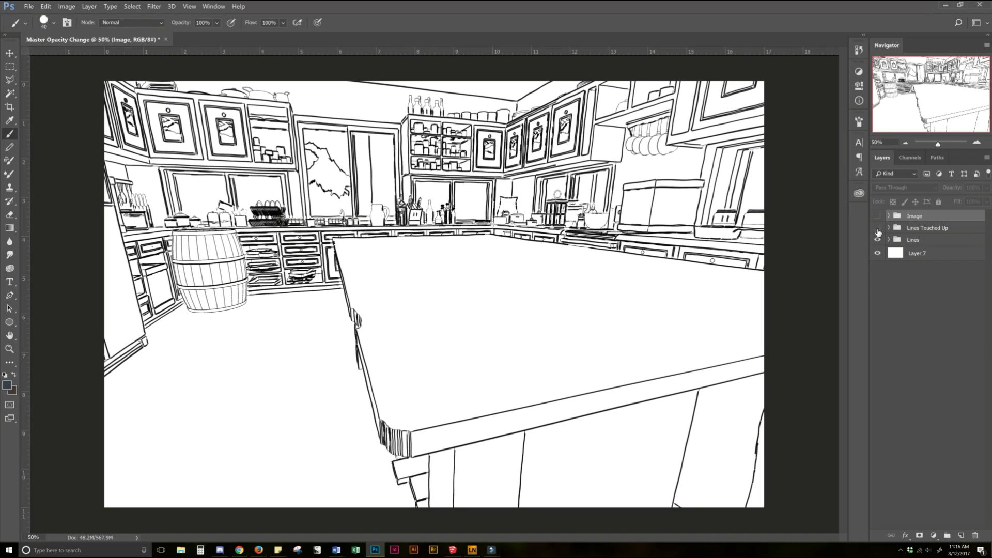
click(877, 228)
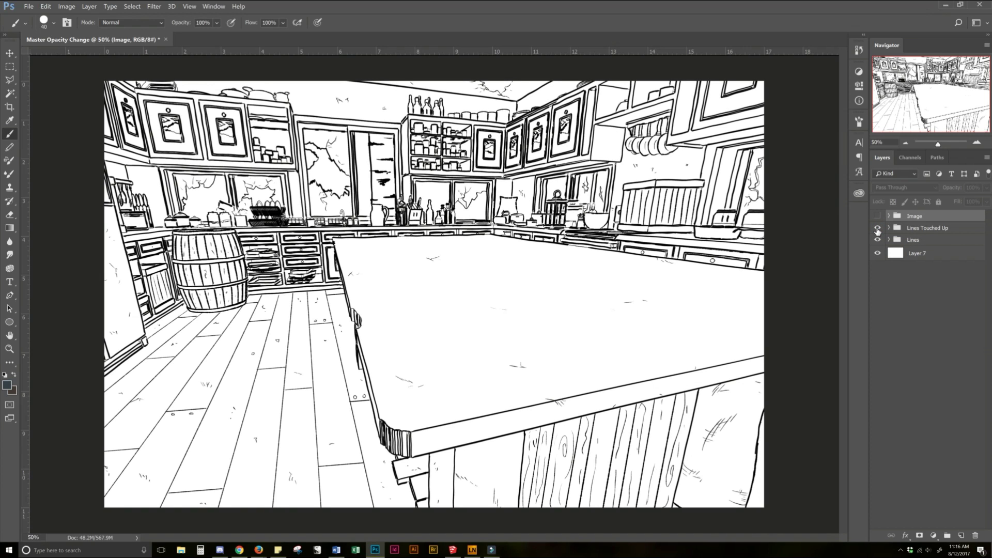
click(877, 228)
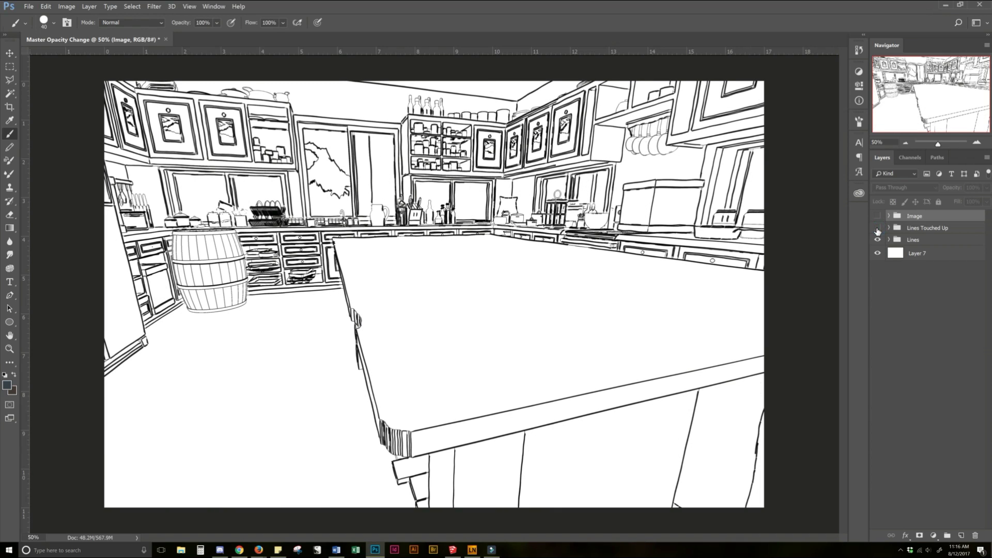
click(877, 229)
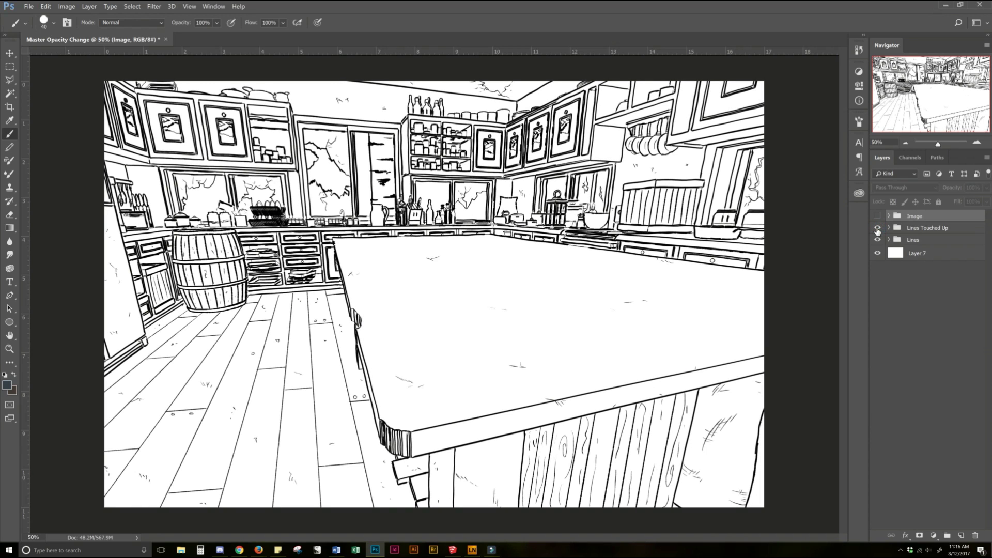
click(877, 216)
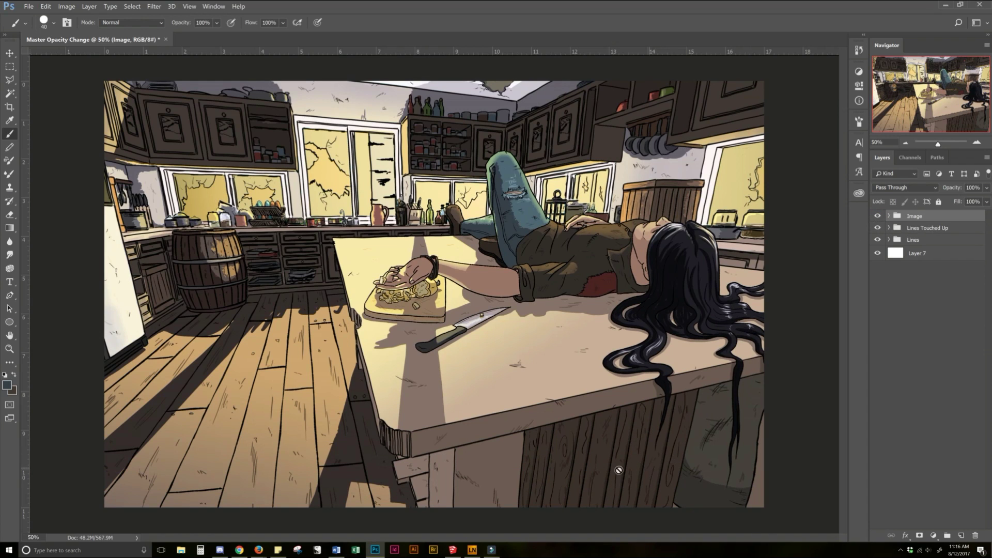
click(453, 549)
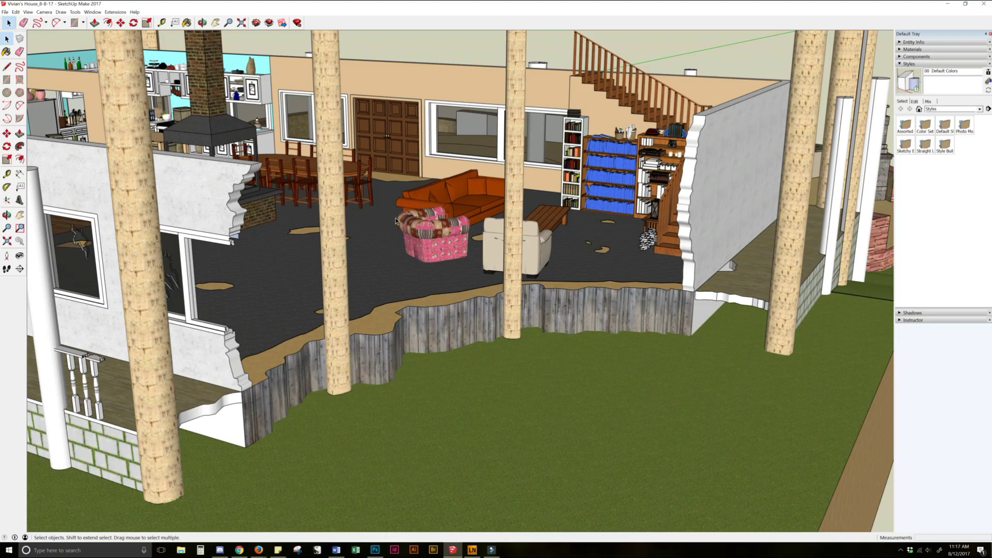
- Orbit past the fireplace and chimney and zoom in until the sofa, coffee table and stairs fill the view
middle_drag(404, 206, 543, 234)
middle_drag(561, 268, 517, 196)
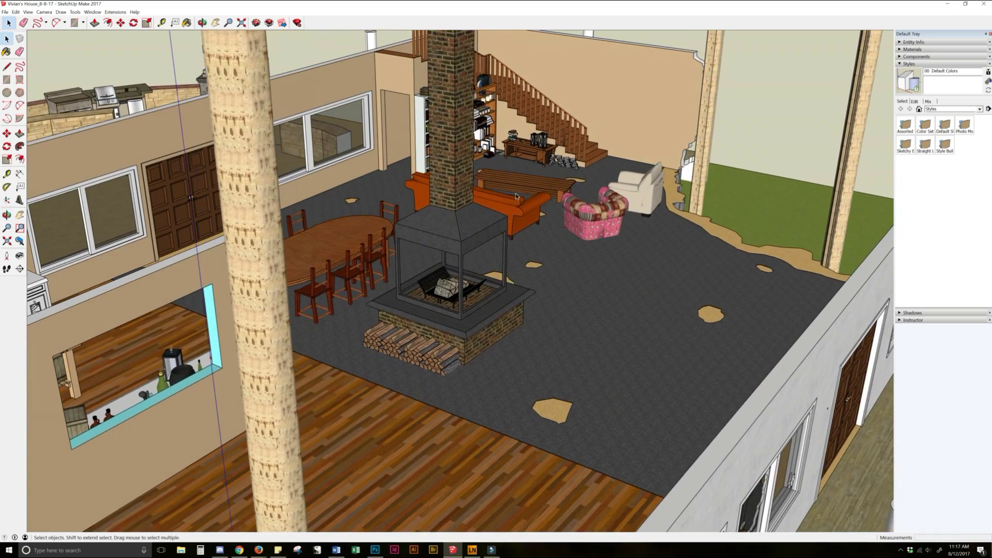
scroll(517, 143, up, 5)
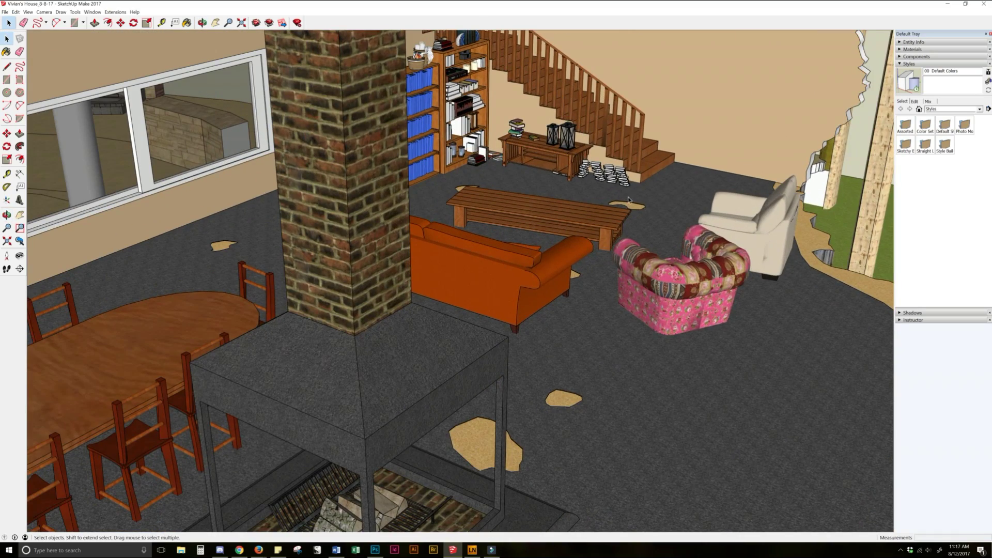
middle_drag(629, 177, 594, 181)
middle_drag(471, 130, 468, 131)
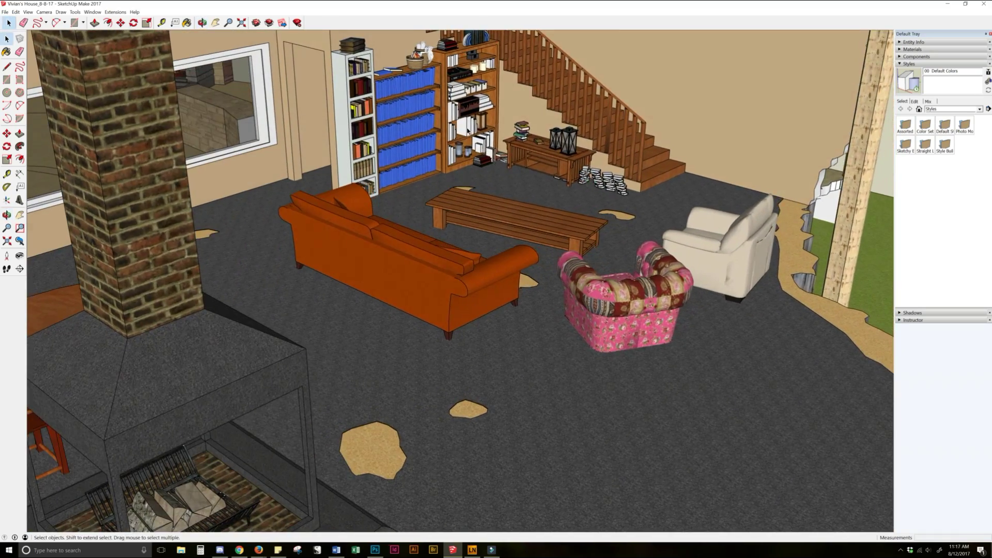
scroll(551, 114, up, 5)
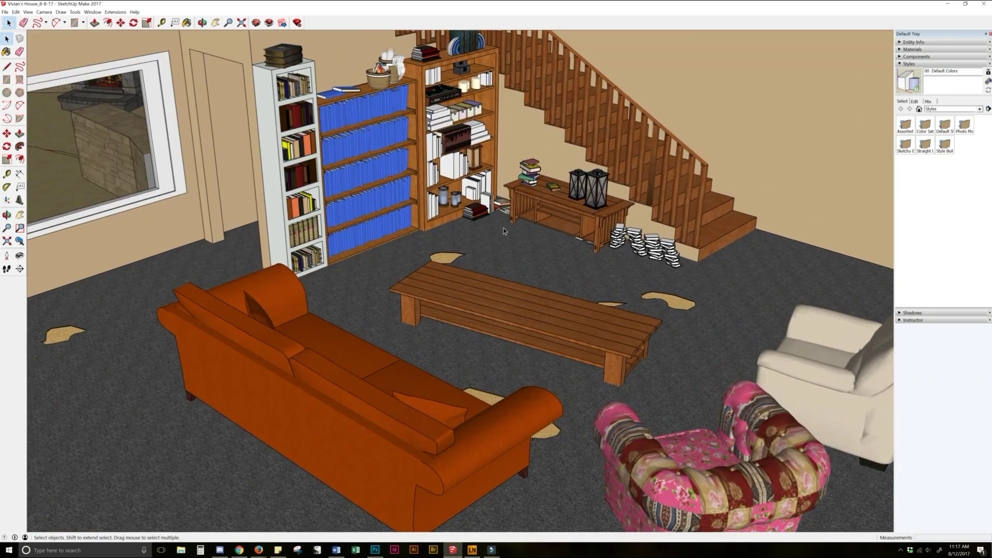
middle_drag(503, 228, 448, 24)
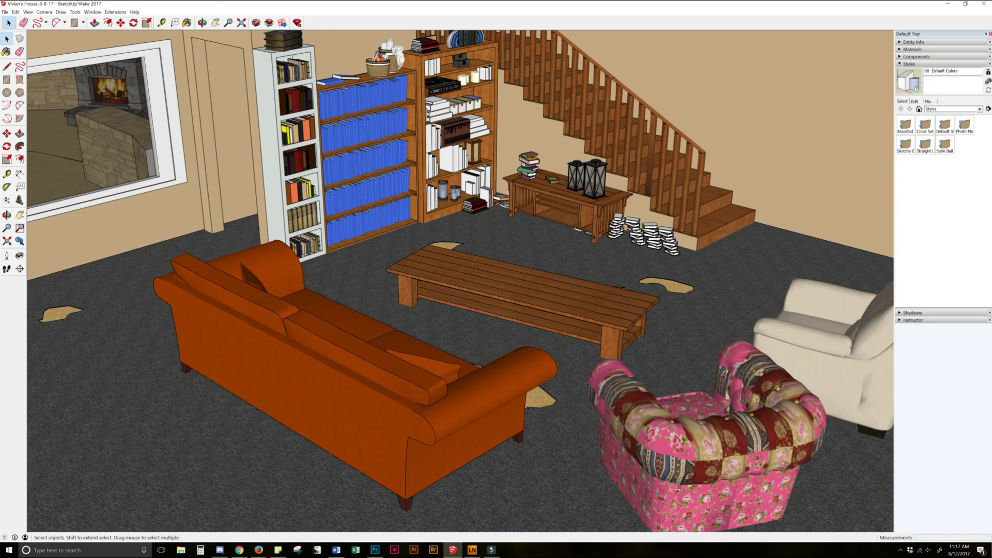
- Switch to Two-Point Perspective, then pan and orbit to a wide view of the sofa from the dining table
click(41, 12)
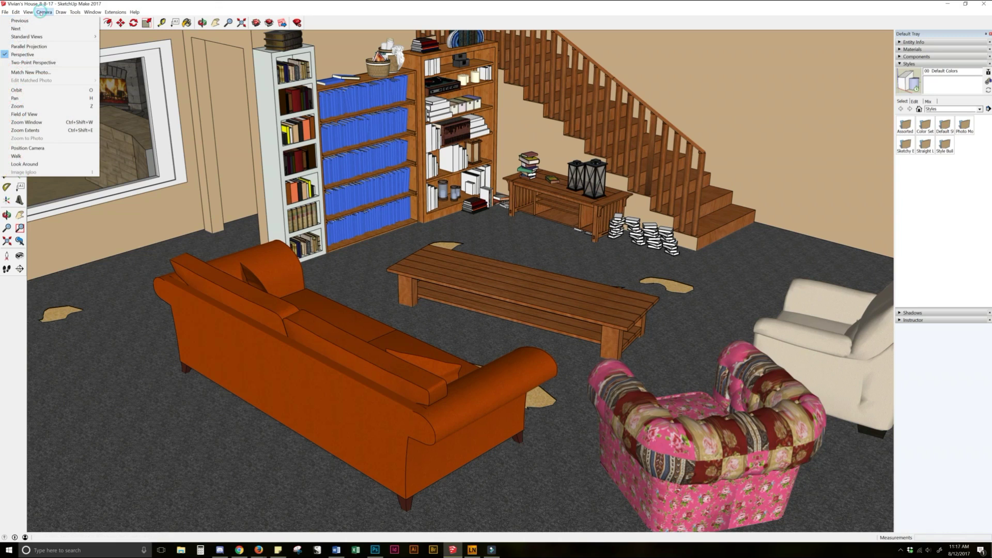
click(34, 63)
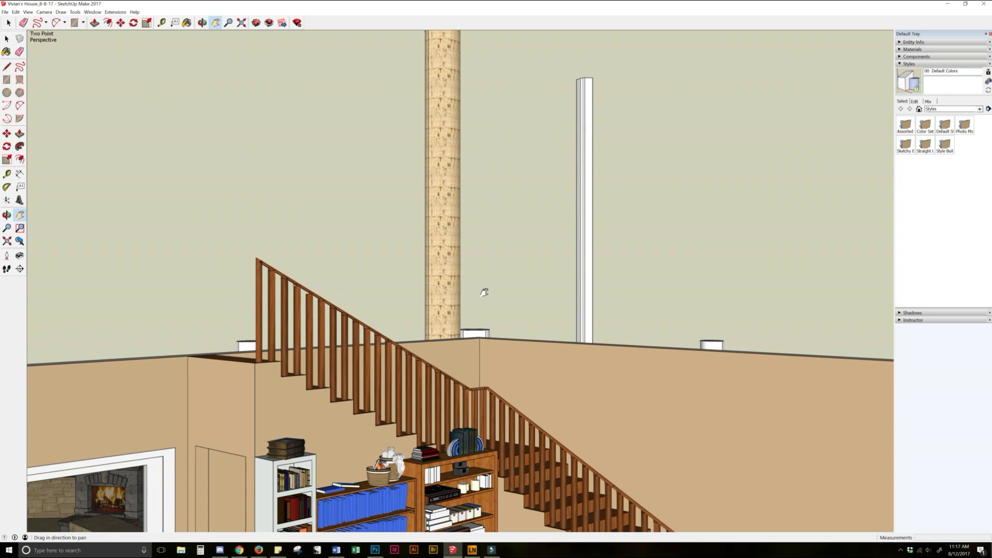
middle_drag(505, 381, 499, 320)
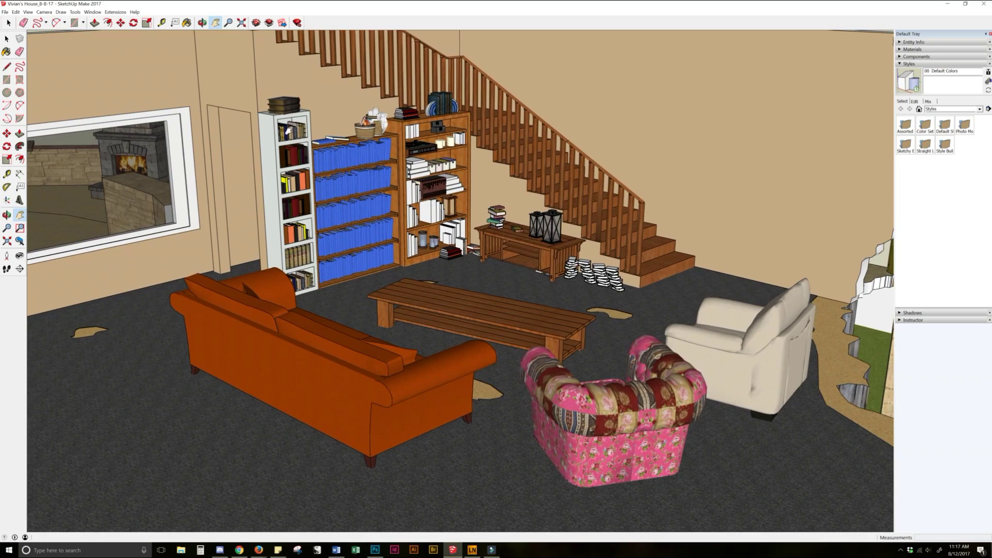
shift+middle_drag(269, 227, 310, 235)
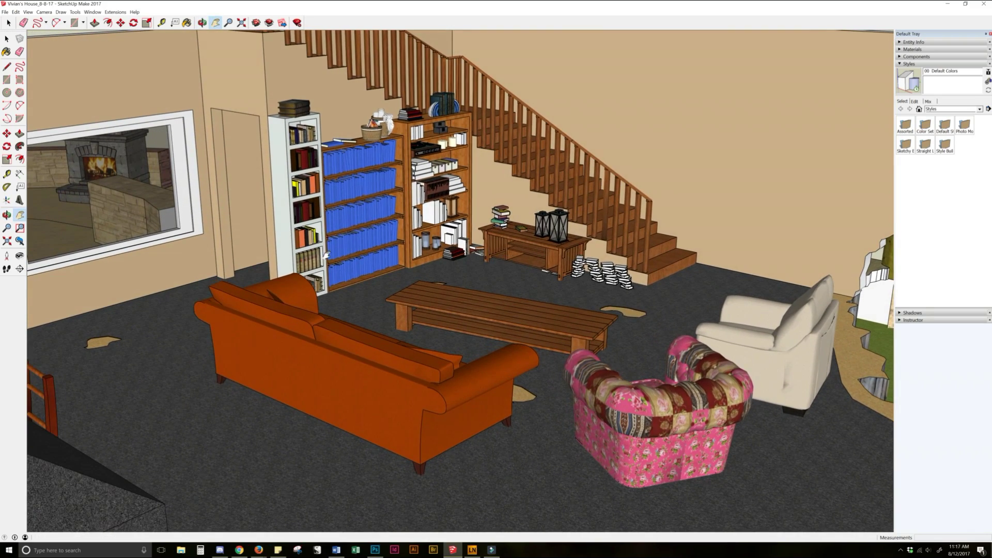
middle_drag(279, 313, 194, 216)
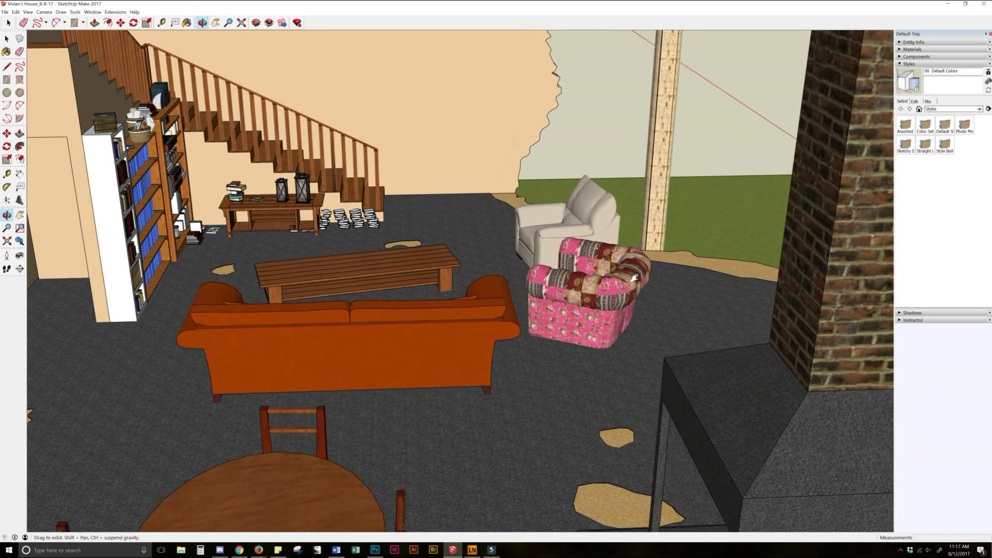
click(43, 12)
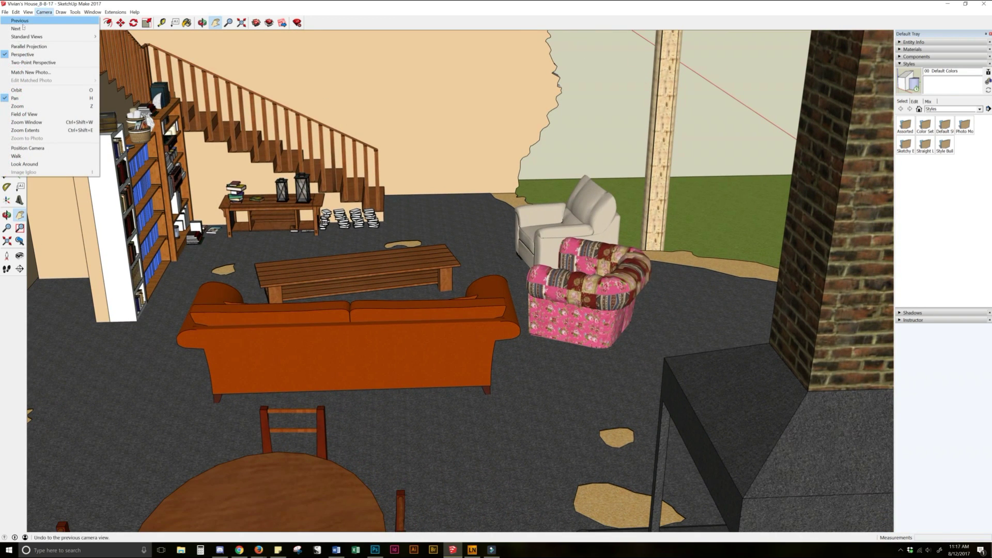
- Set the field of view to 80.67°, placing the camera low and looking past the sofa toward the stairs
click(27, 114)
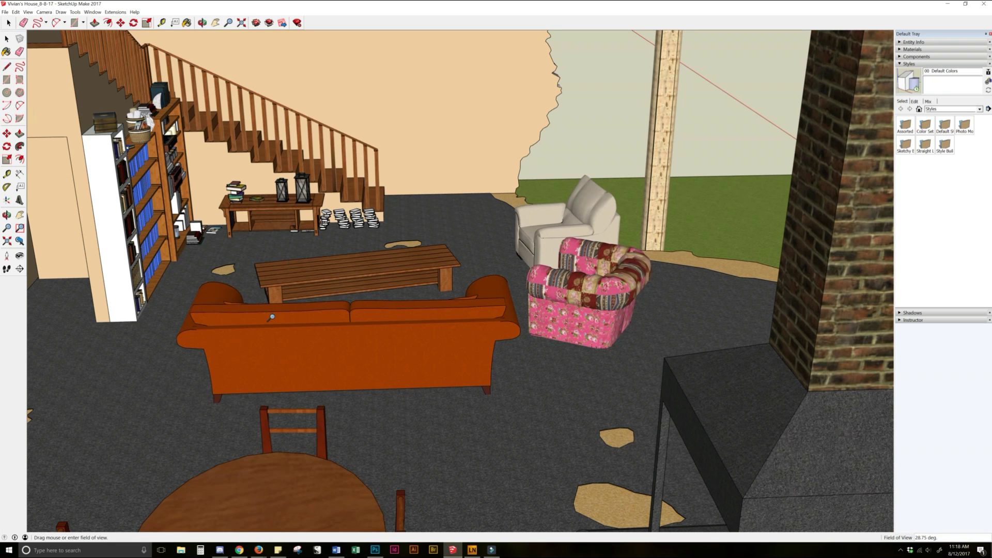
drag(271, 316, 433, 314)
middle_drag(432, 314, 471, 343)
shift+scroll(494, 445, down, 3)
shift+scroll(494, 445, down, 3)
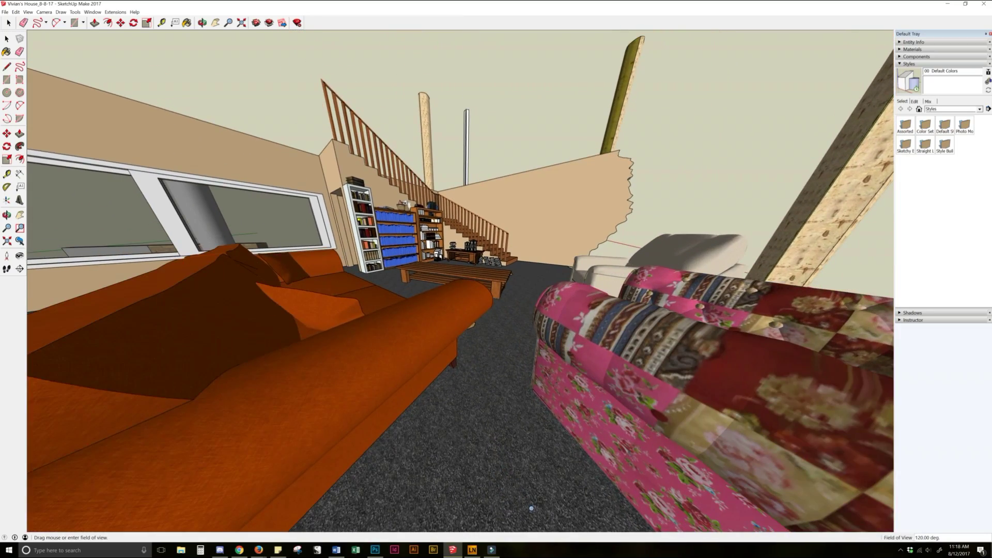
shift+drag(531, 507, 480, 425)
scroll(480, 427, up, 3)
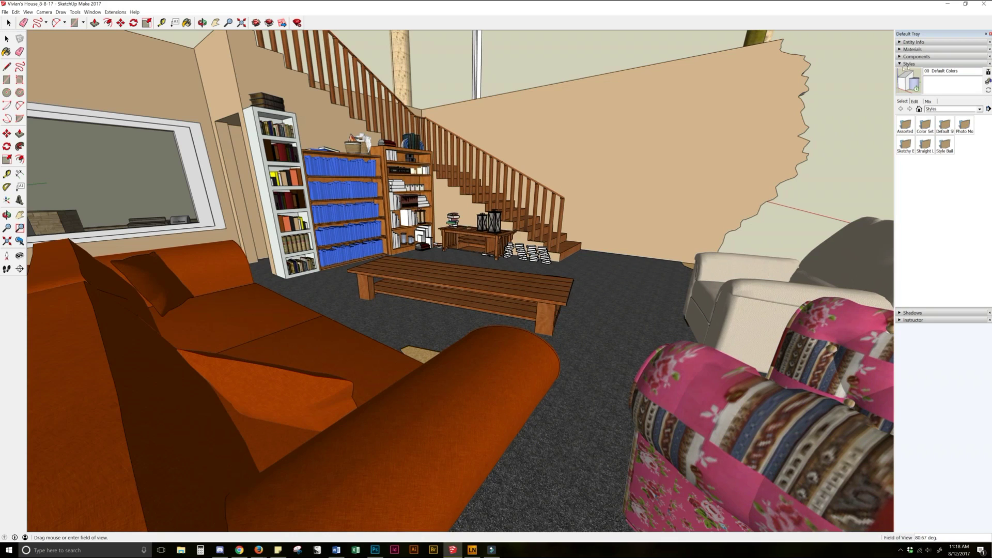
- From the Photo Modeling collection, try Dashed1, then apply the Photo Modeling Style2 style
click(900, 64)
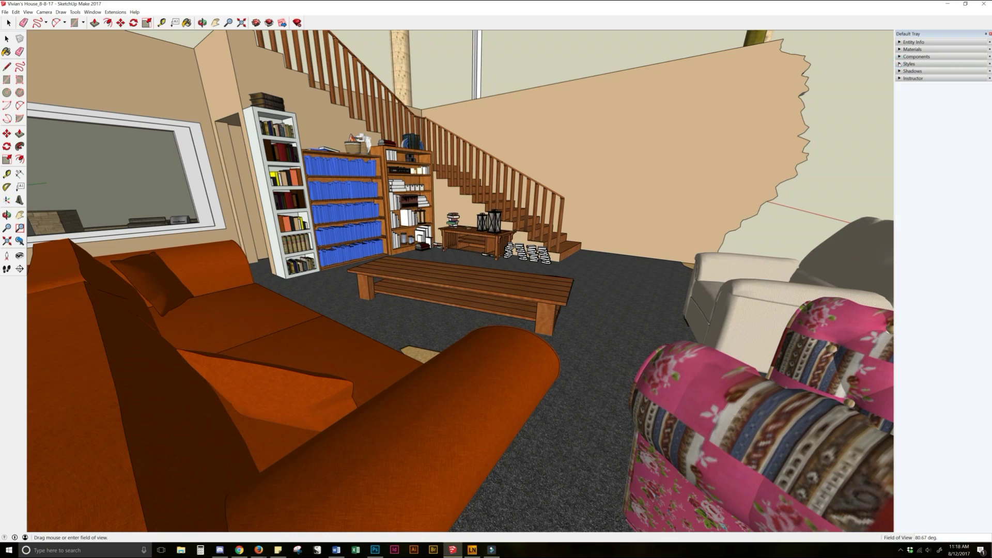
click(899, 64)
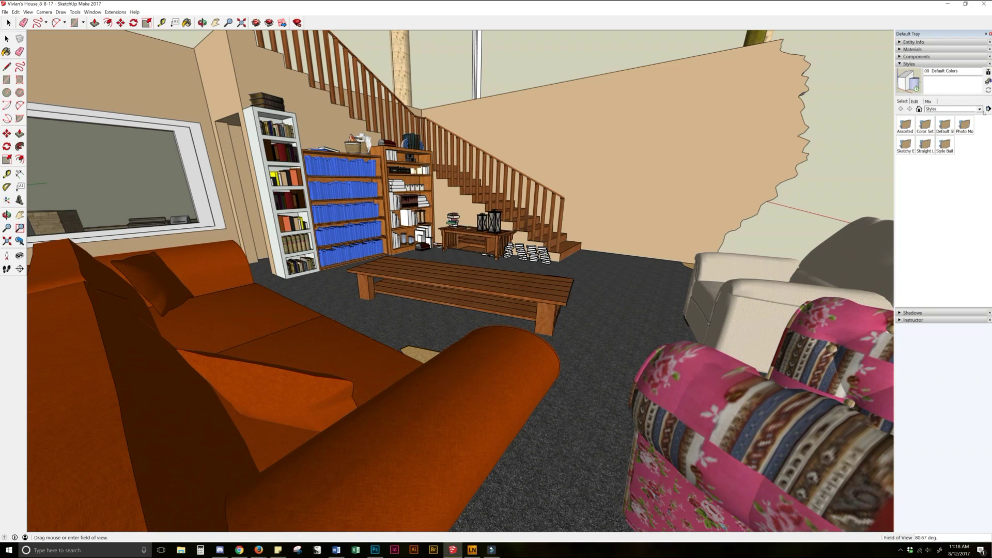
click(979, 109)
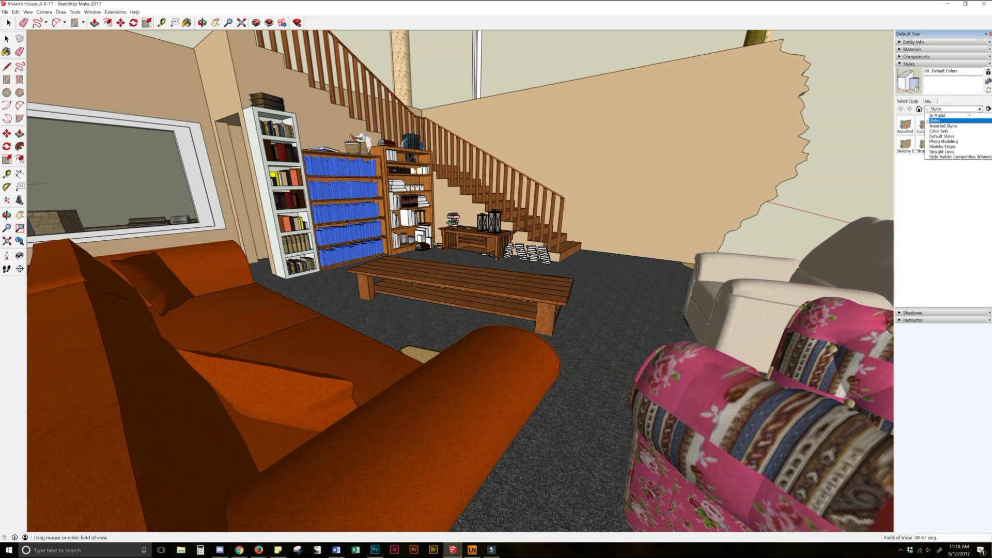
click(946, 141)
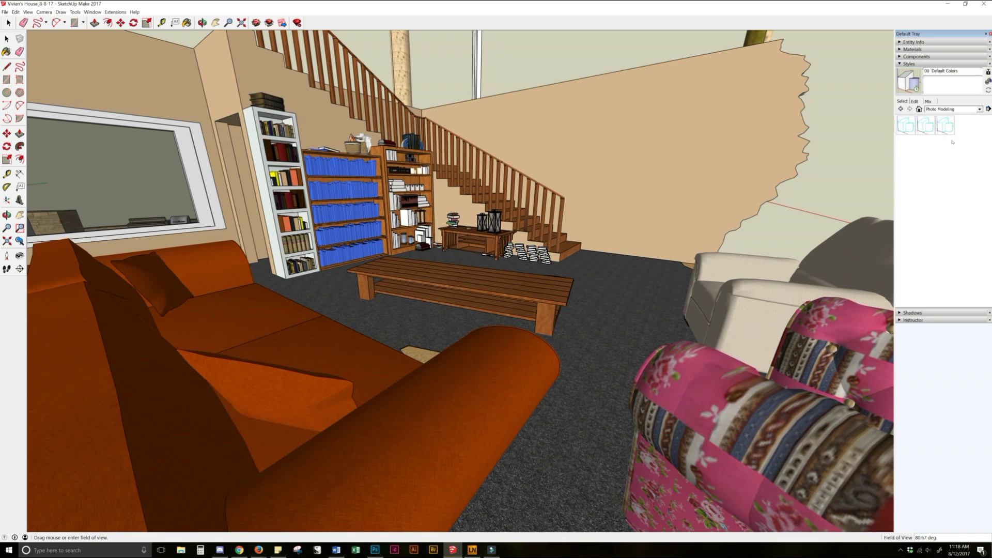
click(913, 127)
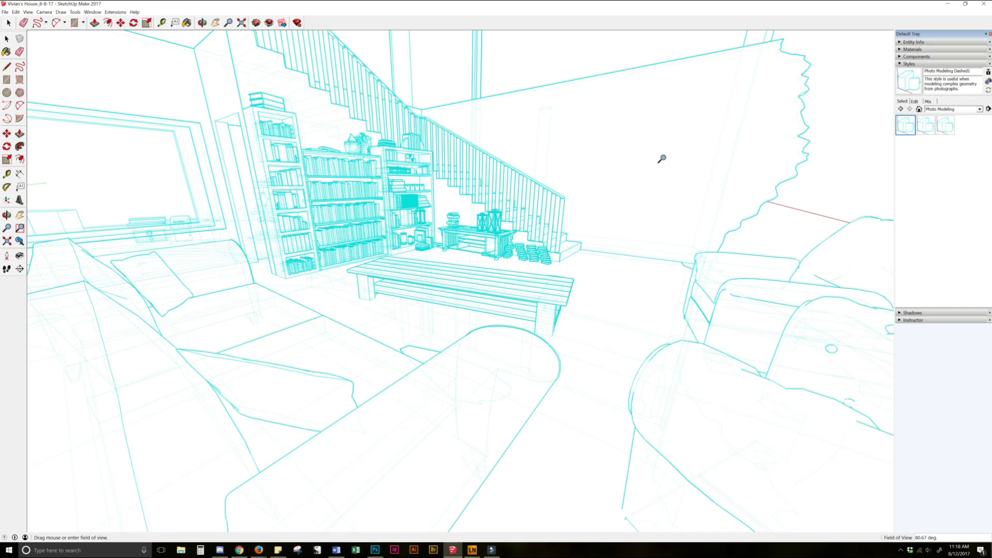
click(925, 125)
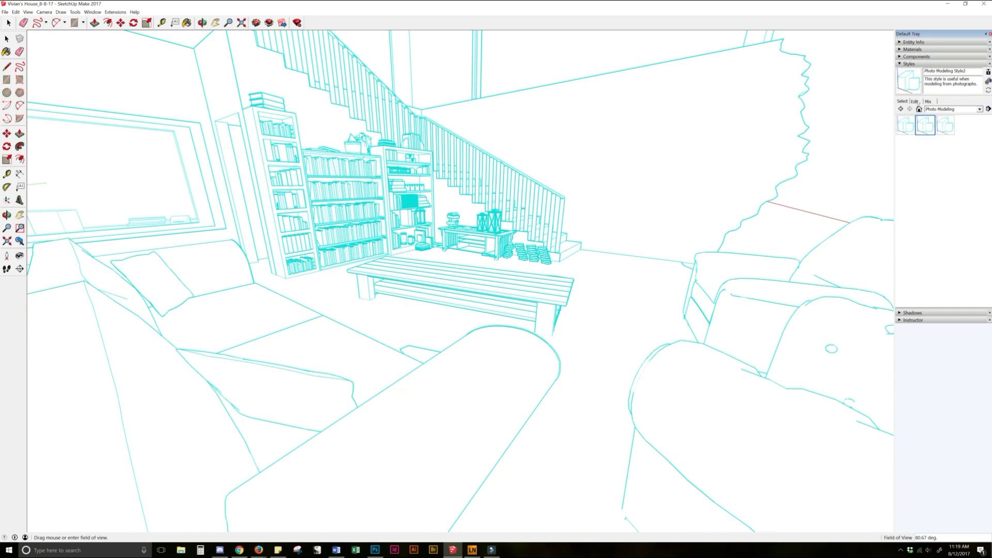
click(914, 101)
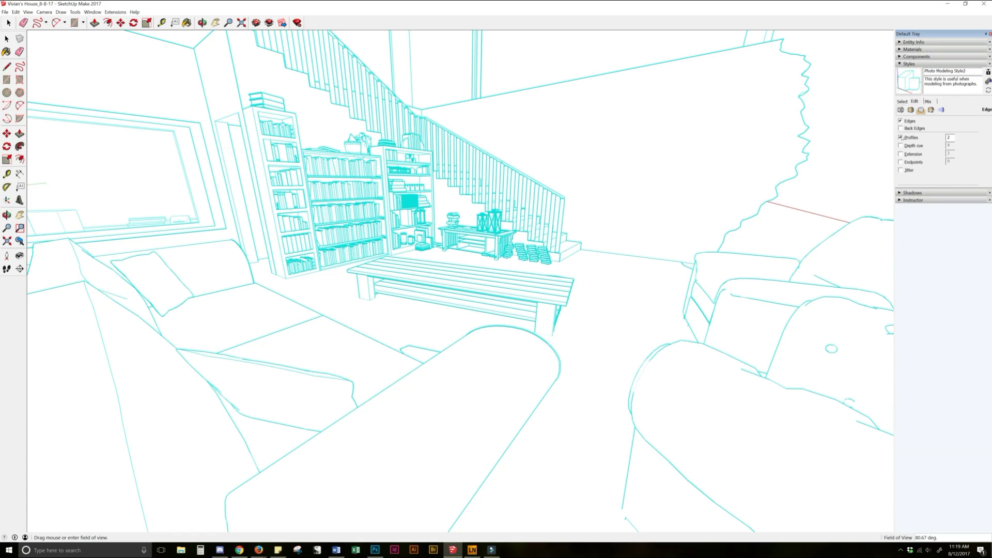
- Change the style's edge colour from cyan to black in the Edge settings
click(910, 109)
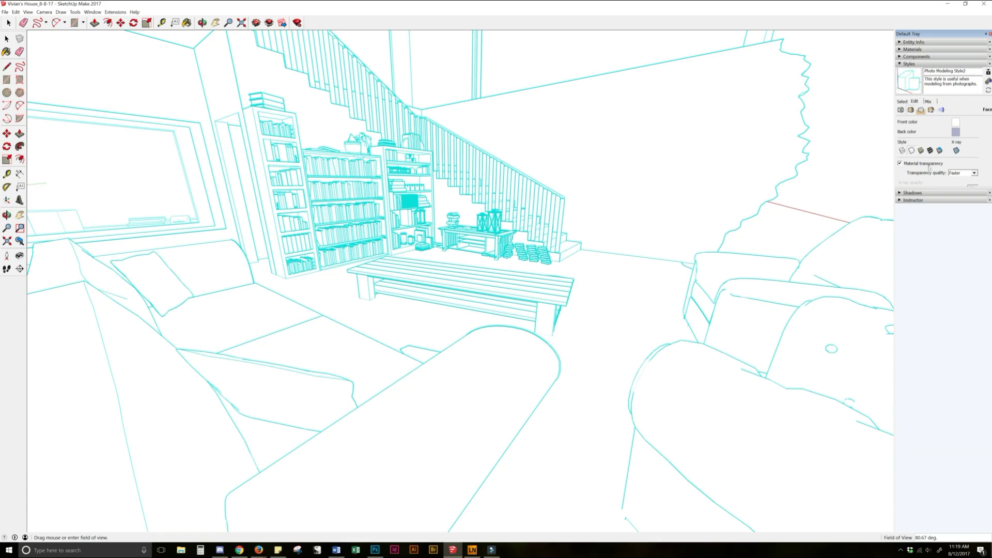
drag(935, 190, 945, 430)
click(900, 110)
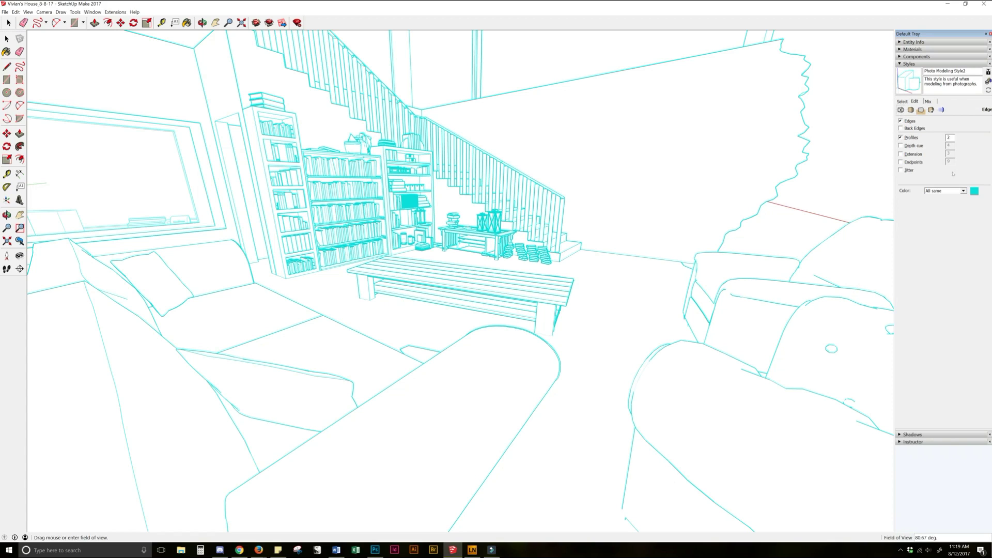
click(974, 192)
drag(517, 263, 518, 293)
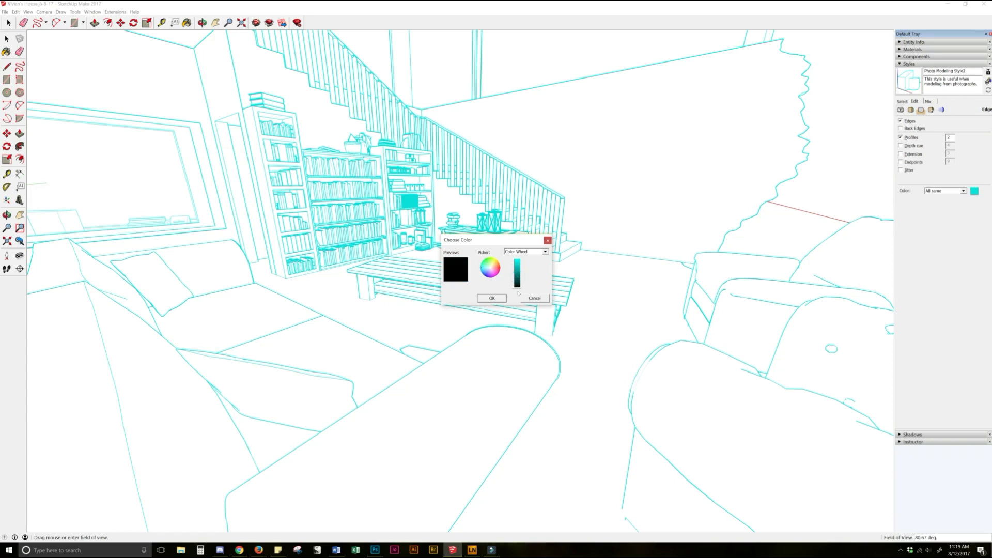
click(492, 298)
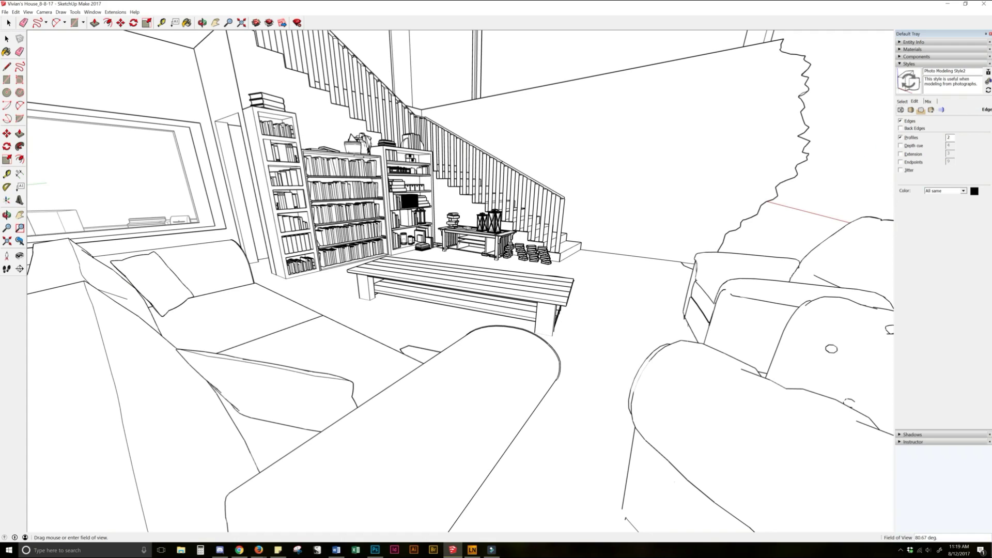
click(912, 110)
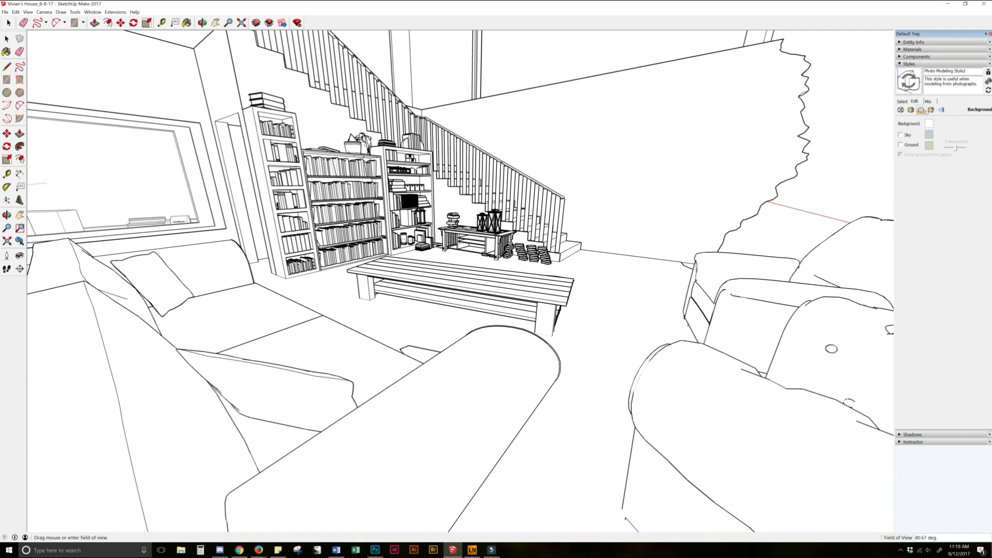
- Turn off Guides, Section Planes, Section Cuts and Model Axes in the style's Modeling settings
click(931, 110)
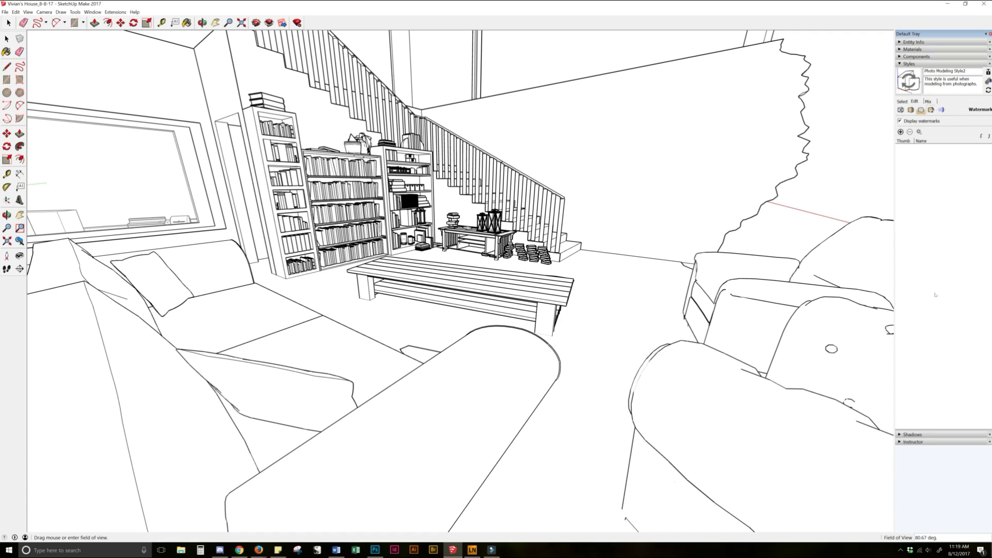
click(942, 110)
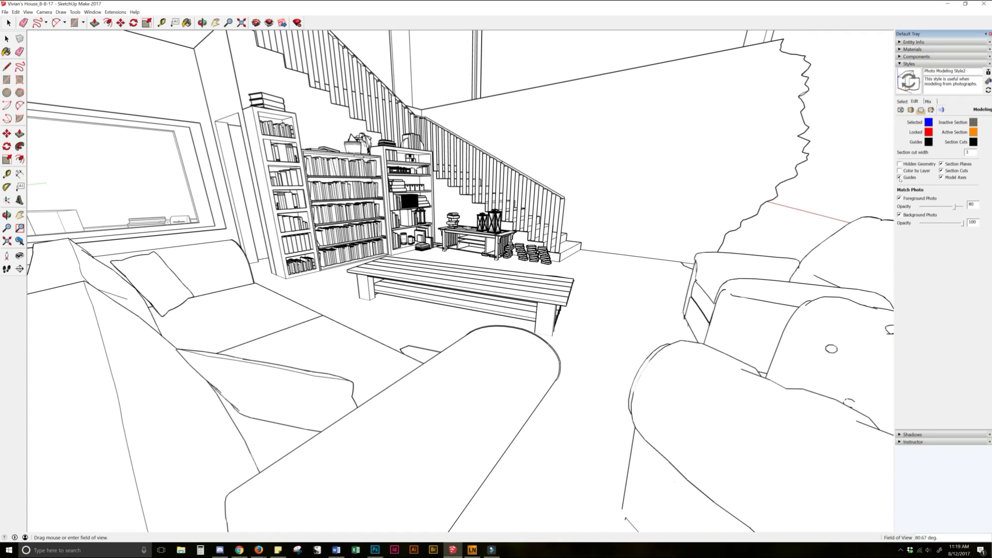
click(899, 178)
click(940, 163)
click(940, 170)
click(941, 177)
- Start a JPEG 2D Graphic export of the view and open its options to size it 6000 pixels wide
click(5, 13)
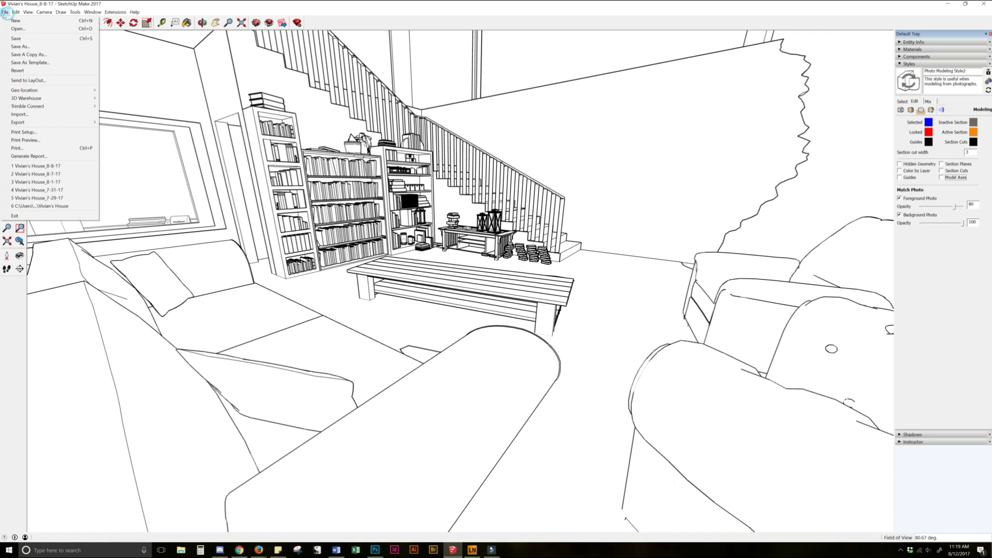
click(49, 122)
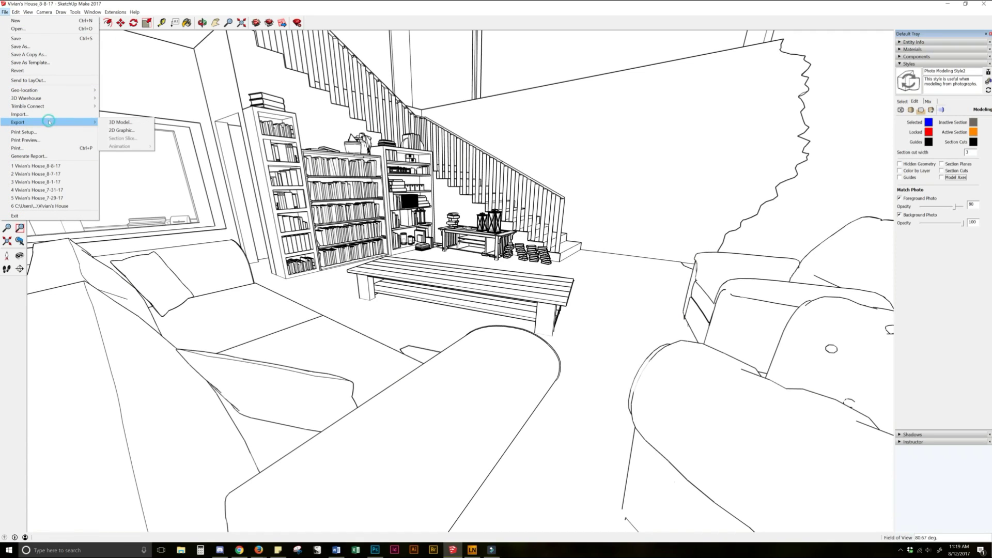
click(152, 132)
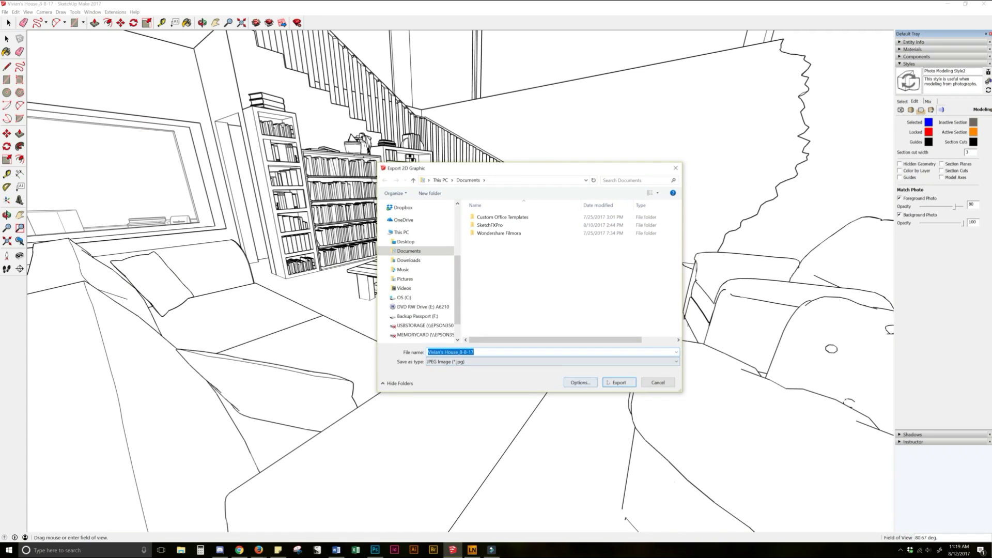
click(580, 382)
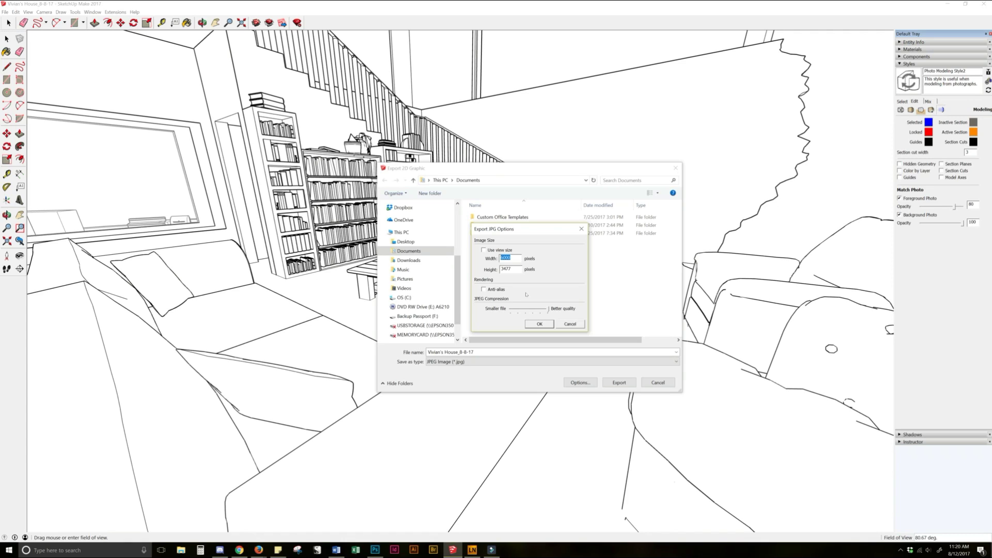
- Confirm the JPG options and export the file with '_Export' appended to its name
click(539, 326)
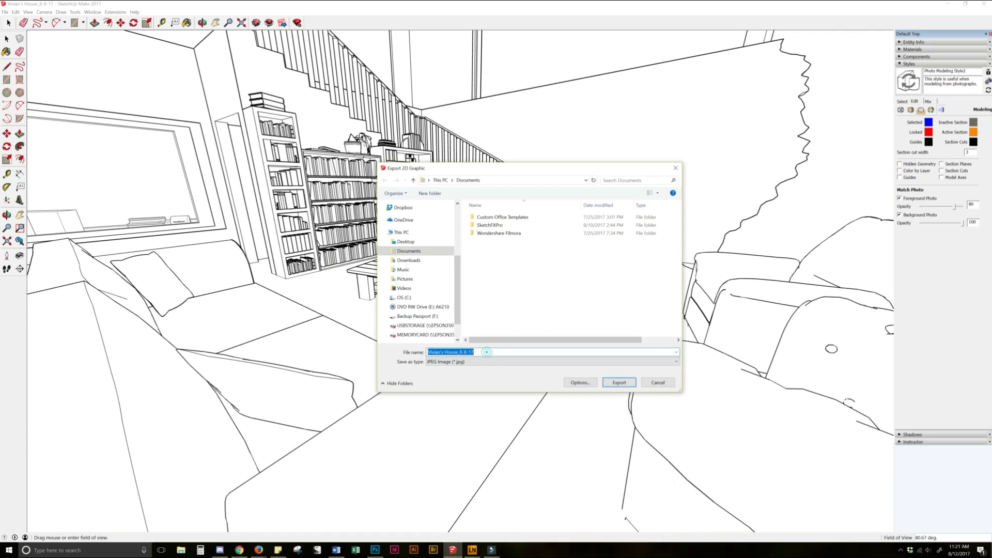
double_click(486, 352)
click(486, 352)
text(_Export 1)
key(Return)
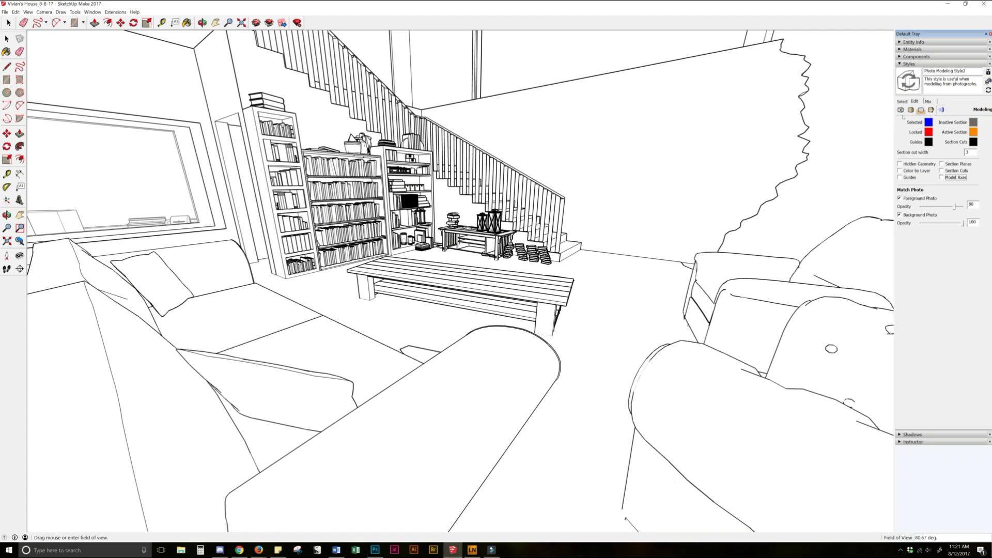
- Load the Sketchy Edges collection, try the Airbrush and Brush Strokes styles, then apply Marker Wide
click(902, 102)
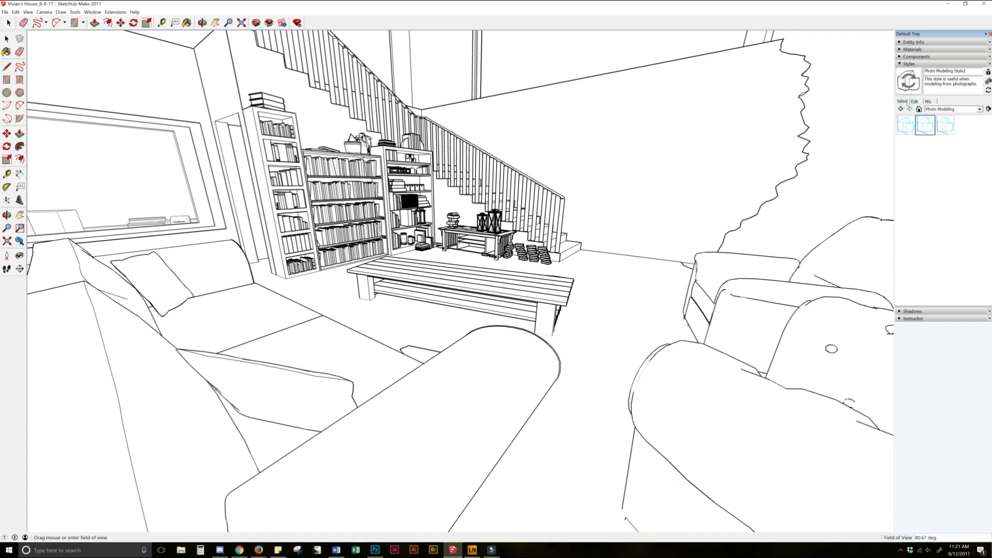
click(931, 110)
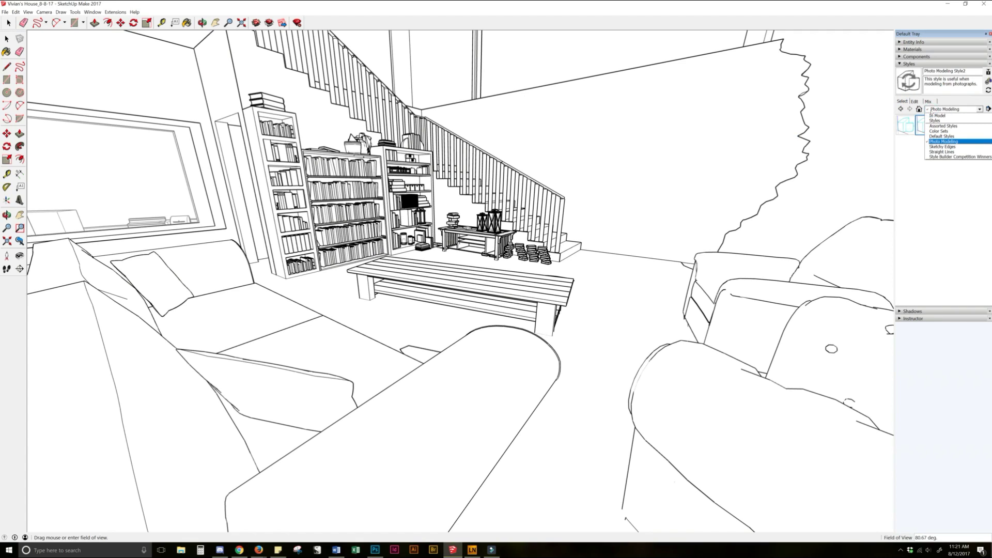
click(961, 148)
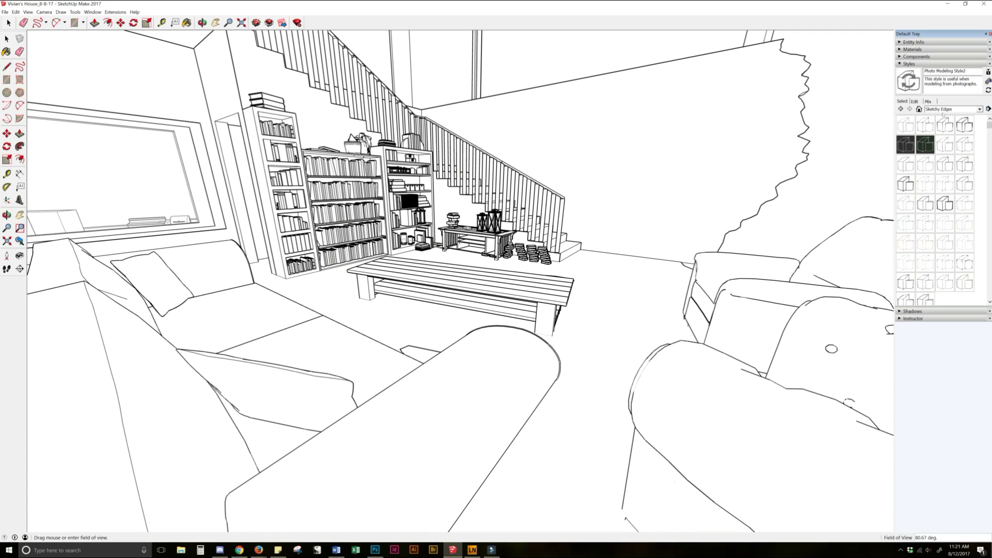
click(905, 127)
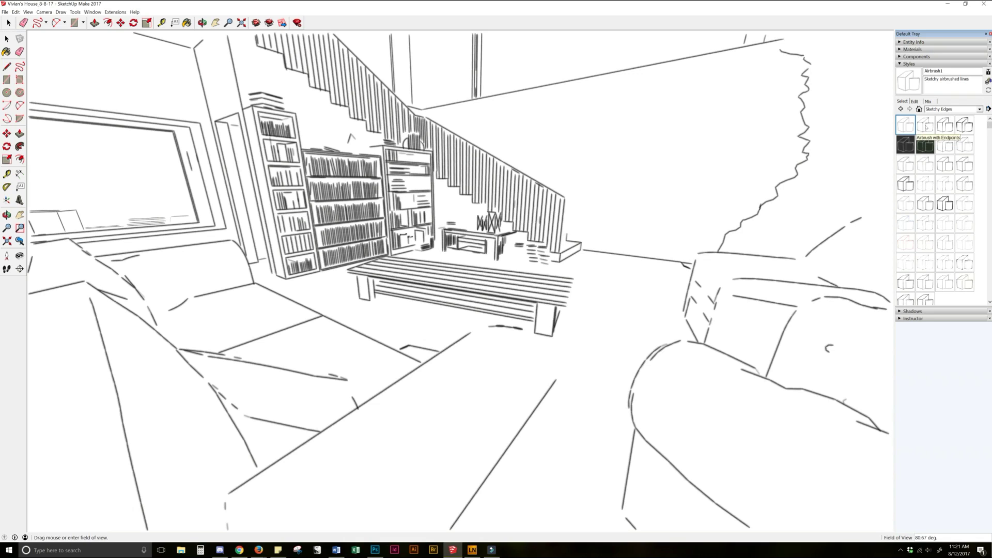
click(925, 126)
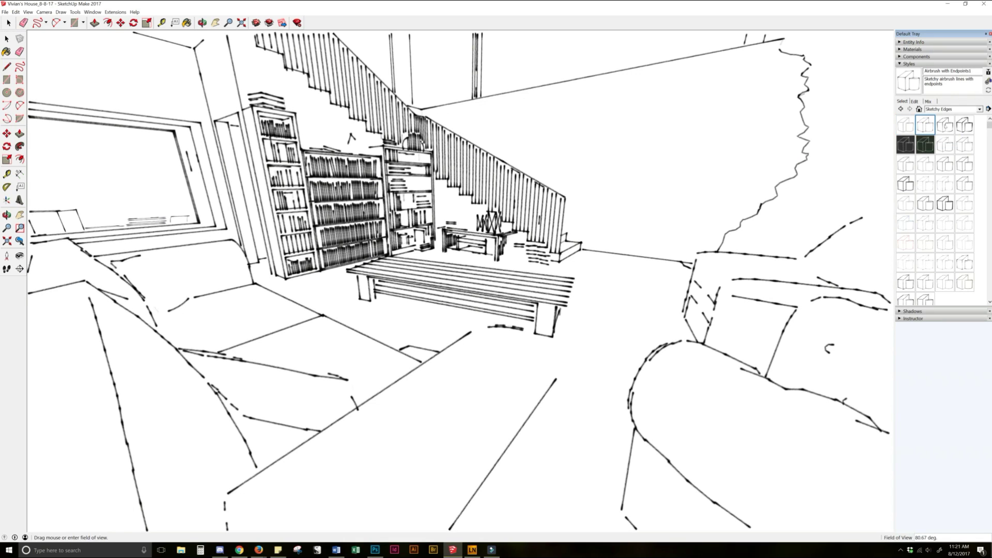
click(945, 125)
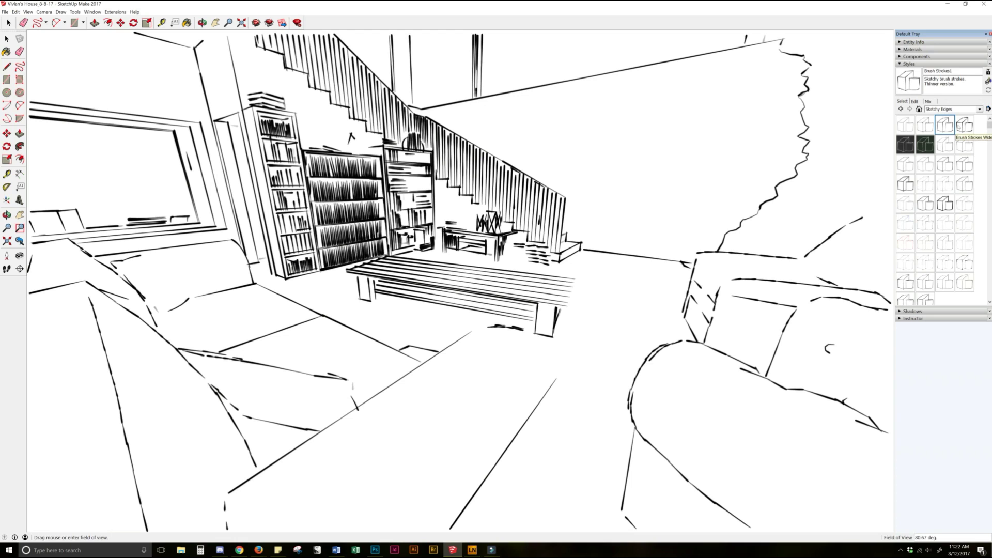
click(959, 126)
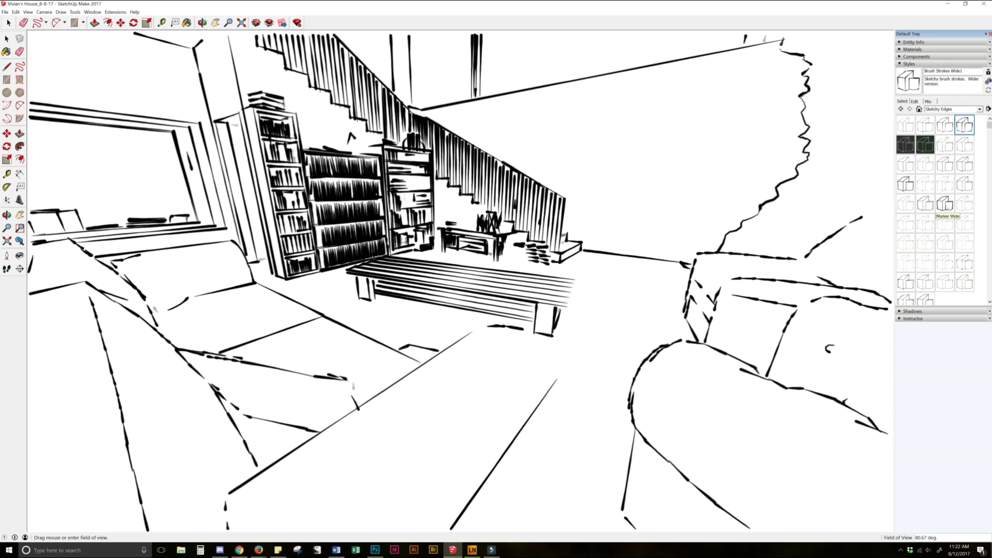
click(947, 204)
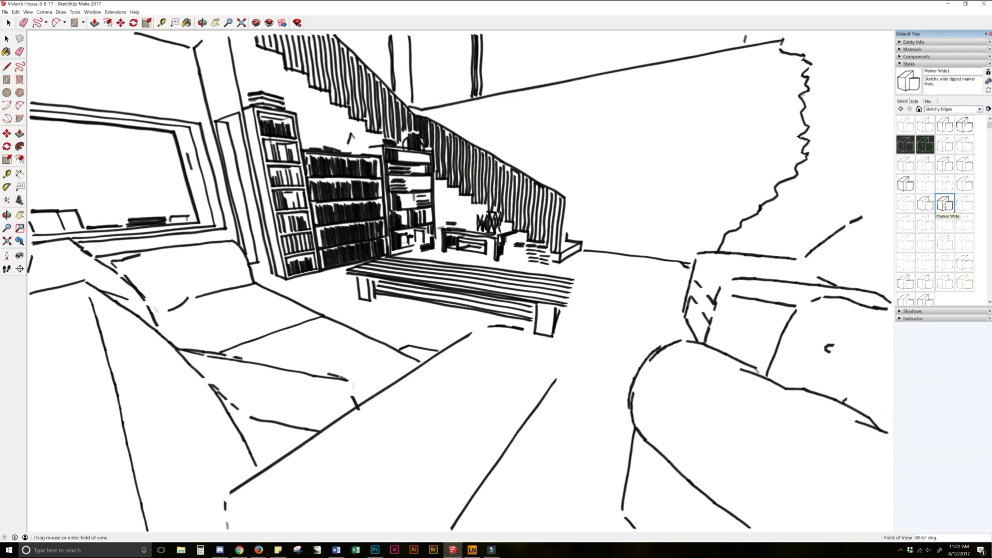
- Turn off line extensions in the Marker Wide edge settings and raise the stroke level of detail slightly
click(915, 102)
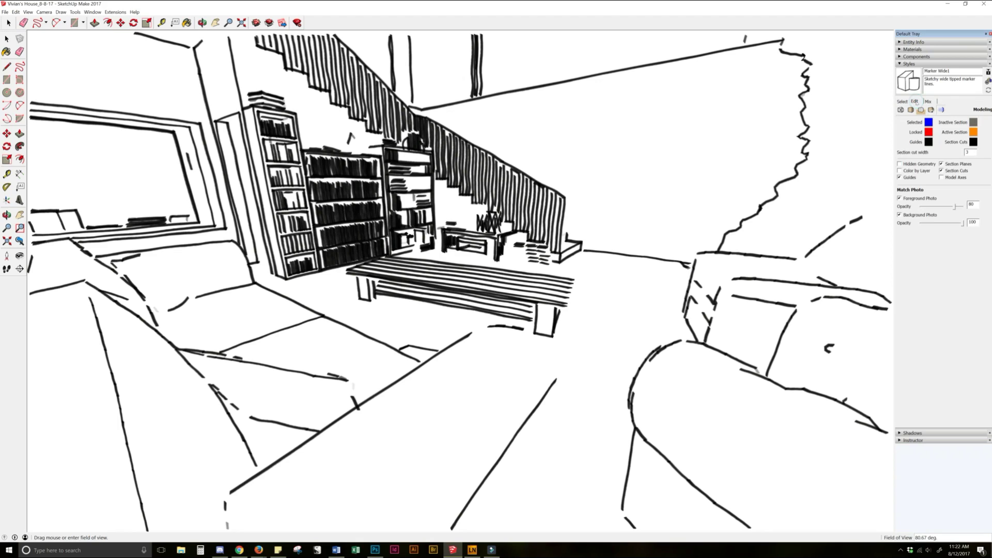
click(901, 109)
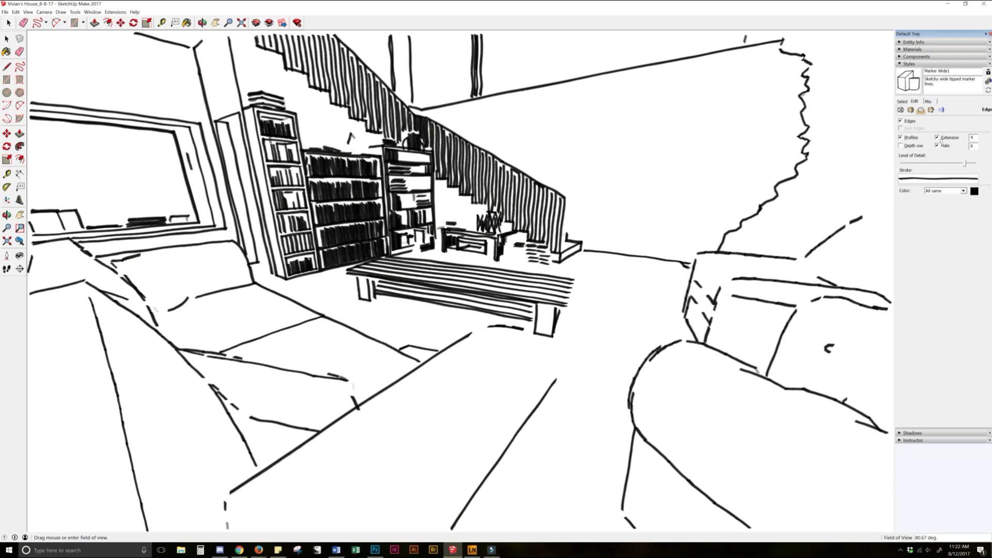
click(937, 138)
click(937, 138)
click(938, 137)
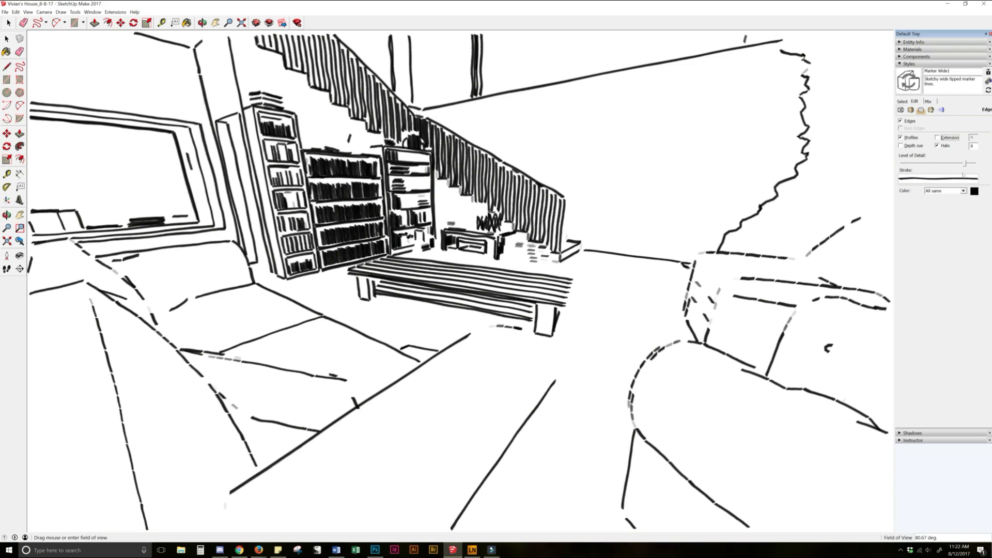
drag(965, 164, 970, 166)
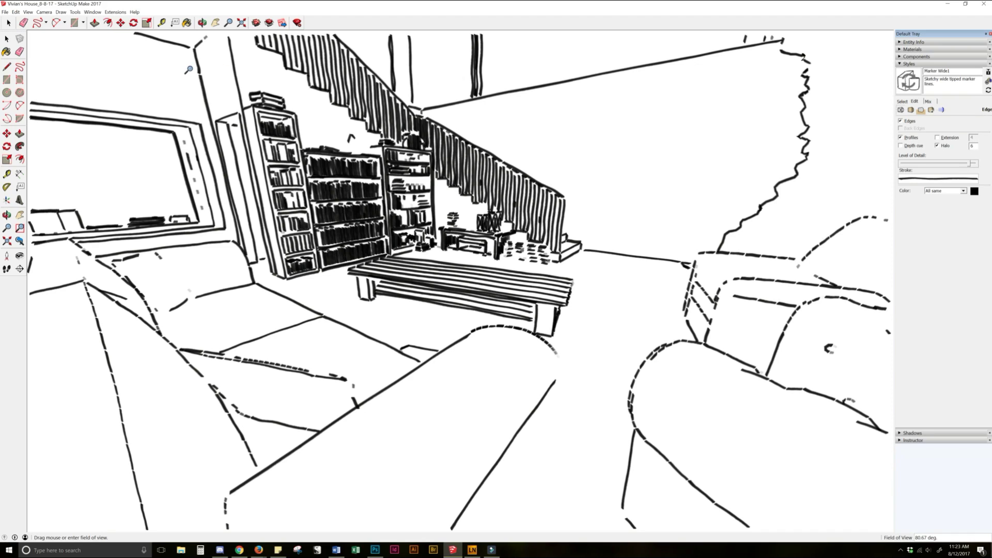
click(6, 12)
- Export the marker-style view as a JPEG 2D graphic after removing the stray character from the file name
mouse_move(30, 121)
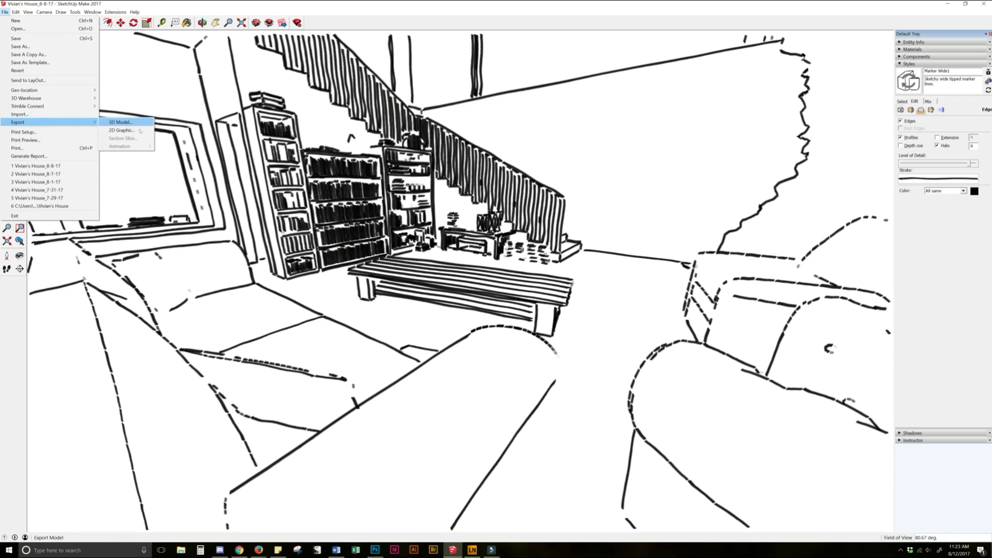
click(140, 133)
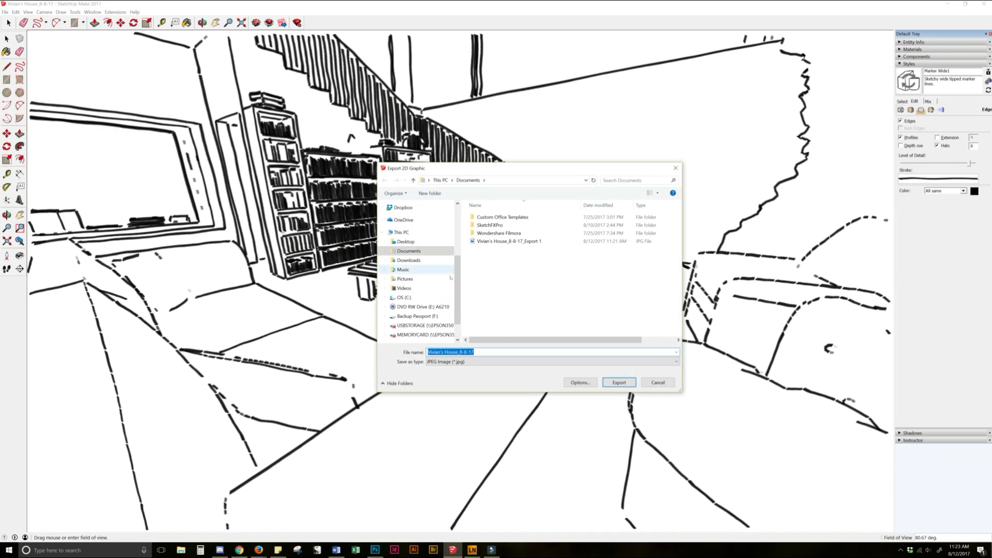
click(502, 352)
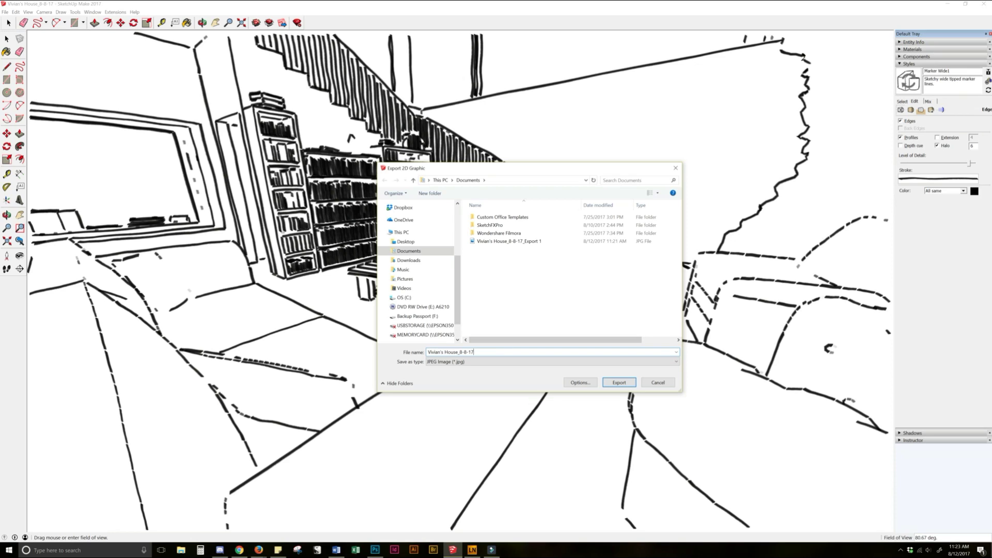
key(BackSpace)
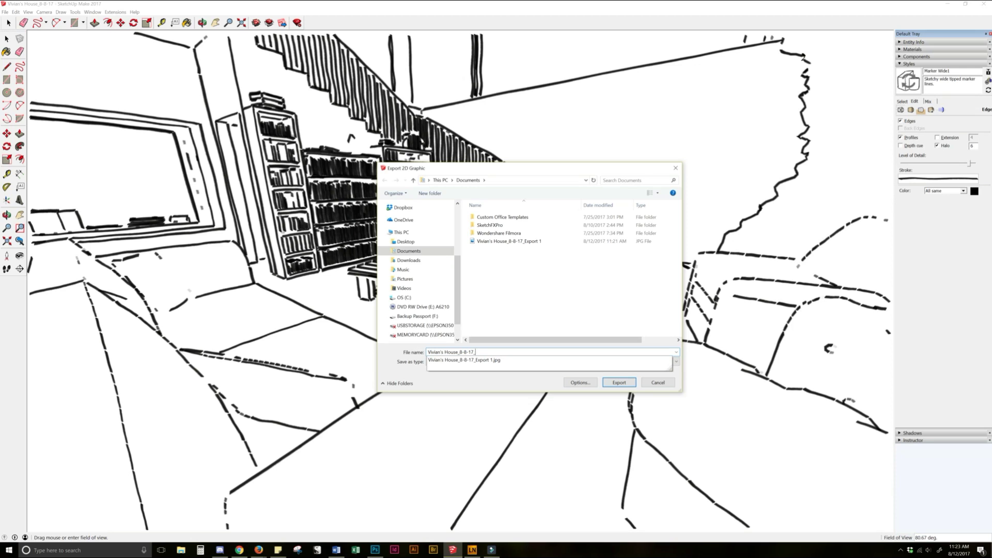
key(Return)
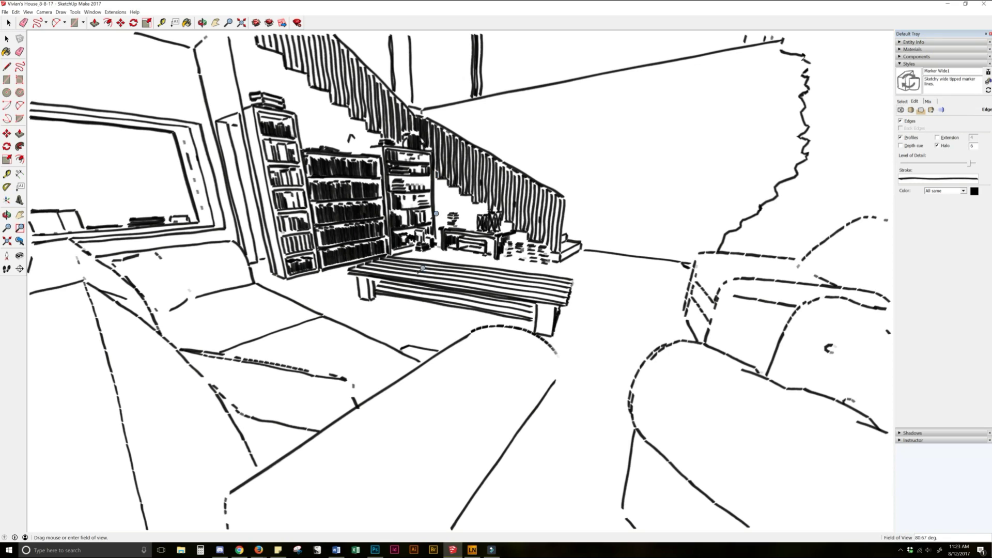
click(376, 550)
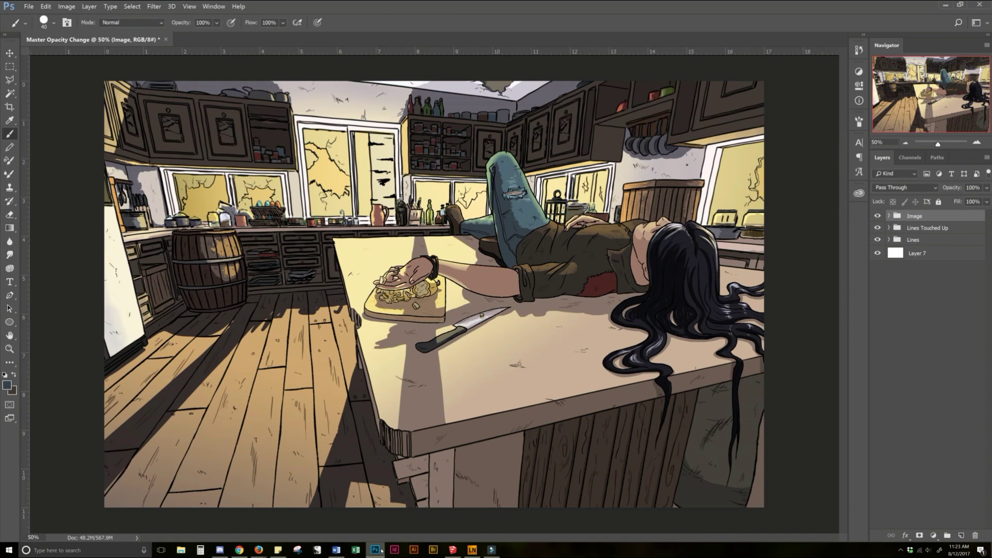
- Open the Export 1 and Export 2 JPEGs together in Photoshop and bring Export 1 forward
click(29, 6)
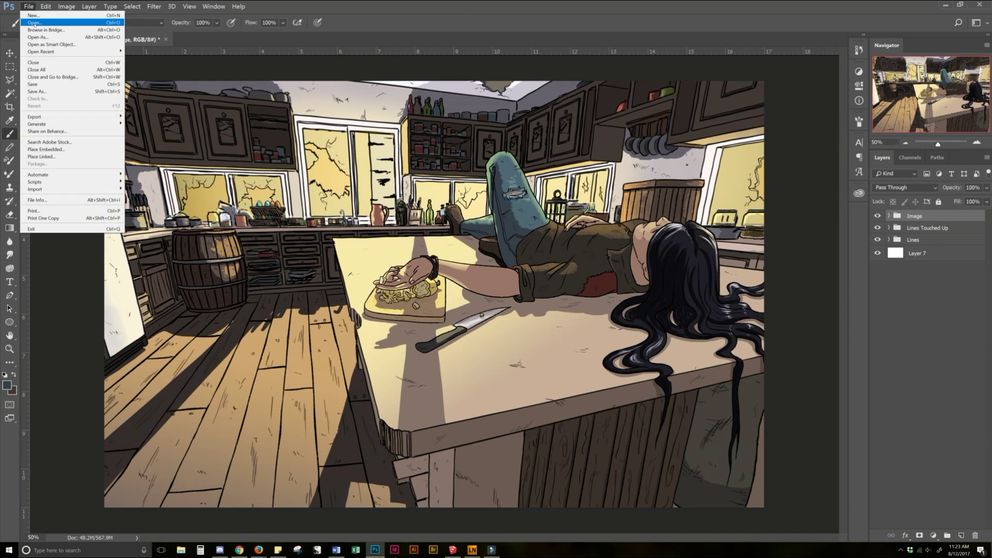
click(34, 22)
scroll(345, 107, down, 4)
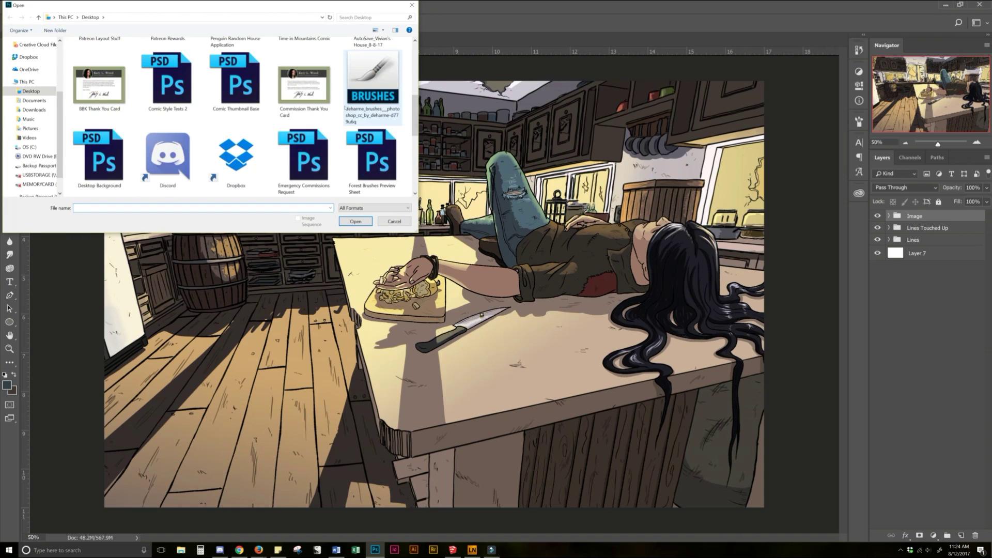
scroll(344, 108, down, 3)
click(372, 93)
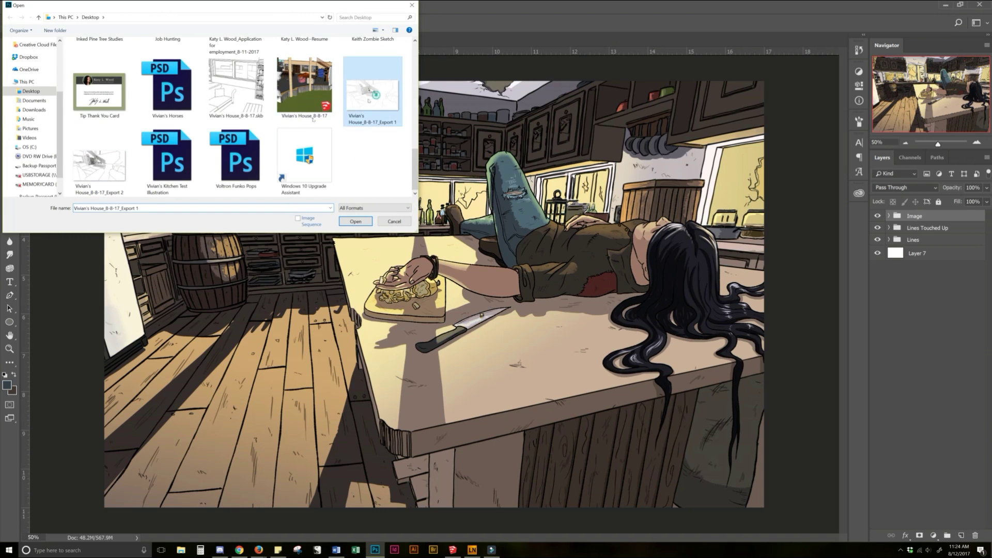
click(101, 163)
click(355, 221)
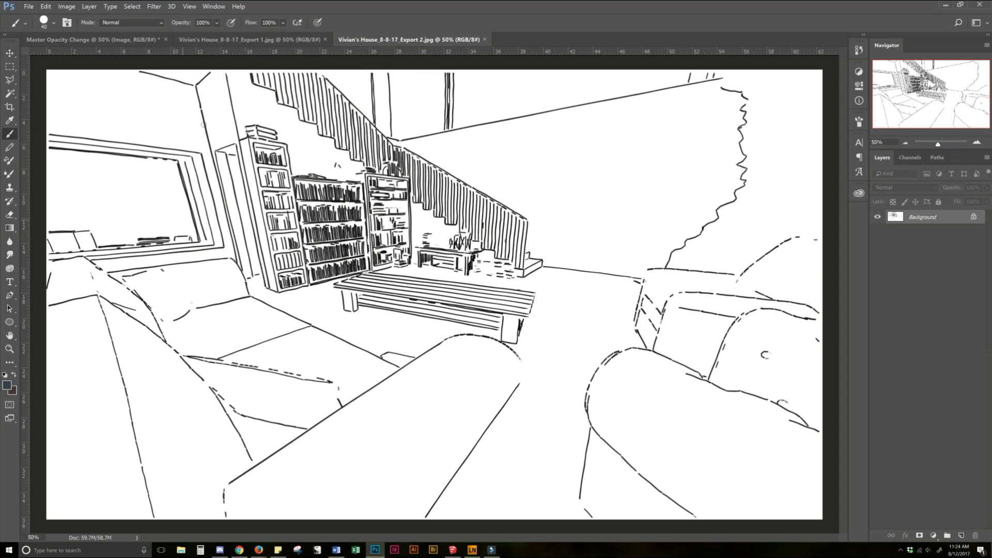
click(231, 40)
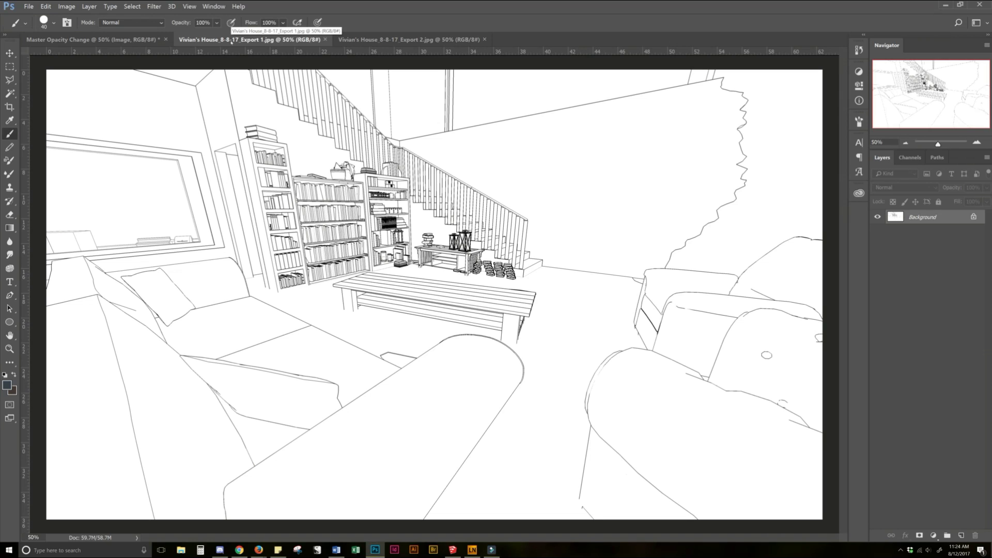
- Duplicate the Background layer as Background copy and add an empty Layer 1 above Background
right_click(915, 217)
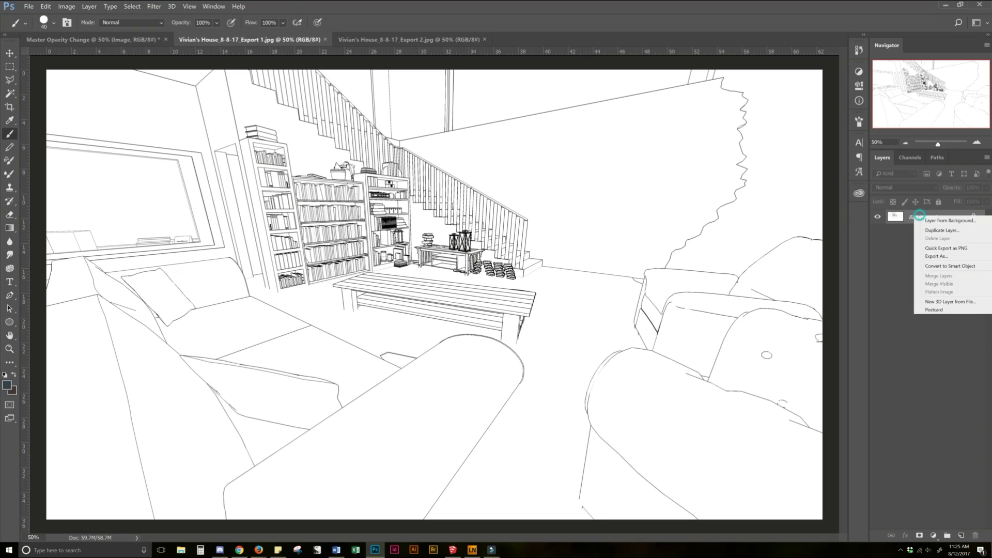
click(939, 232)
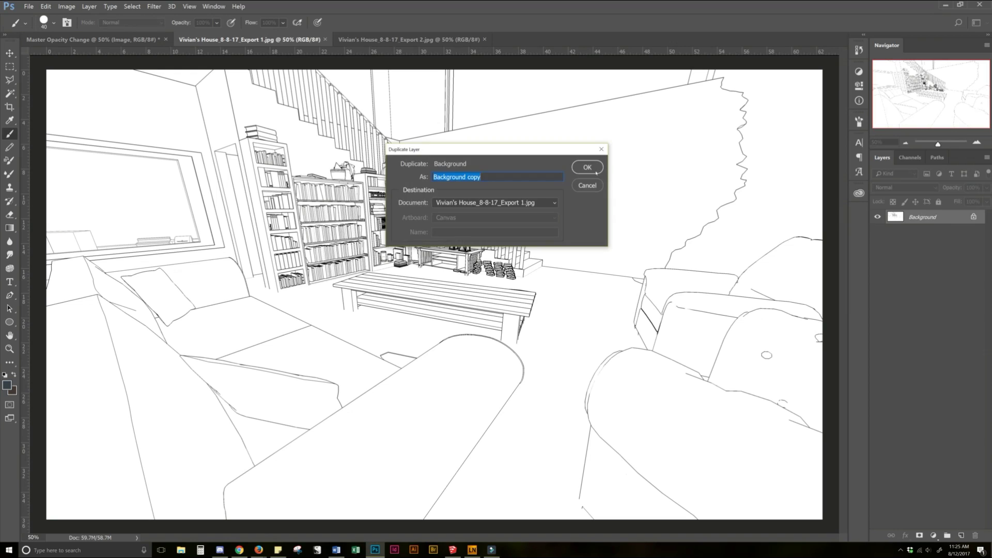
click(596, 172)
click(922, 233)
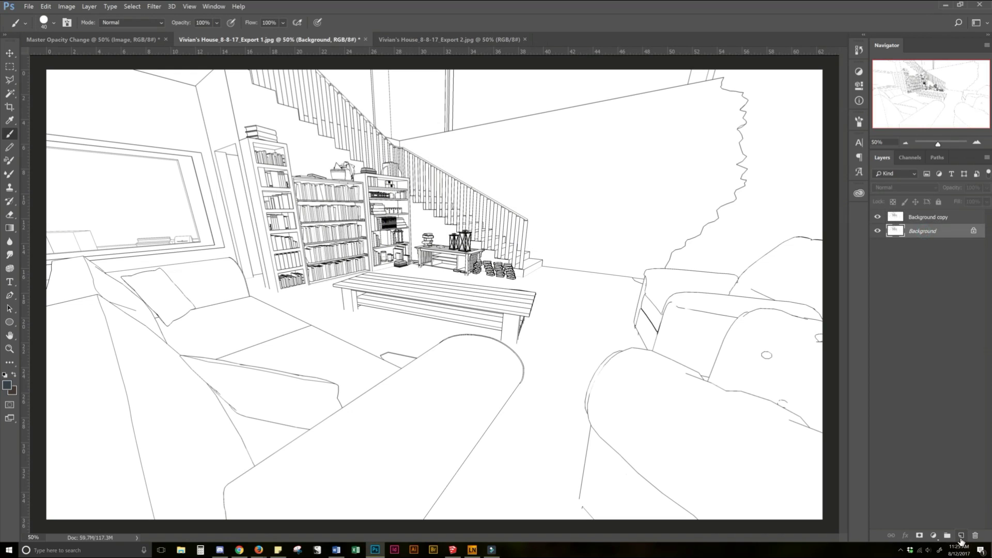
click(961, 536)
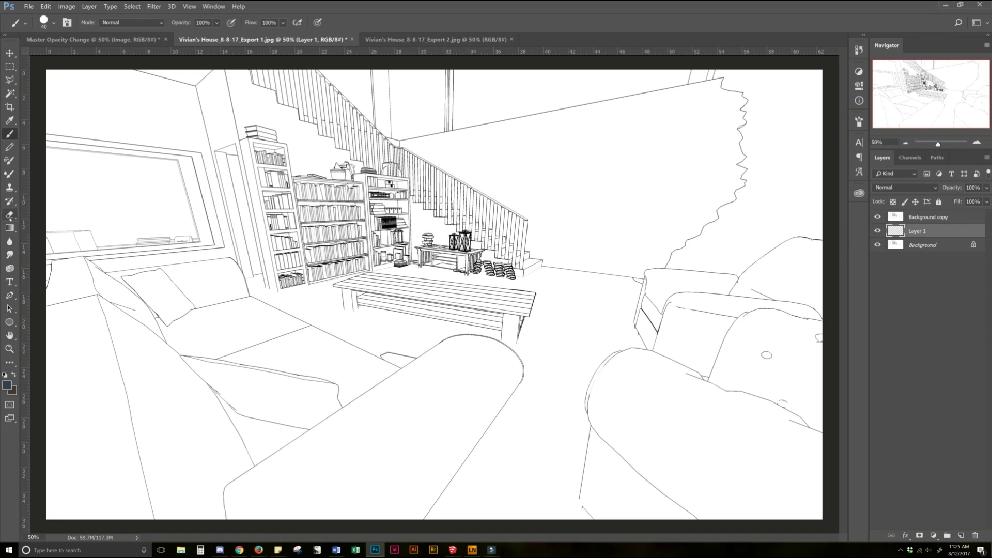
- Make white the foreground colour
drag(10, 228, 41, 238)
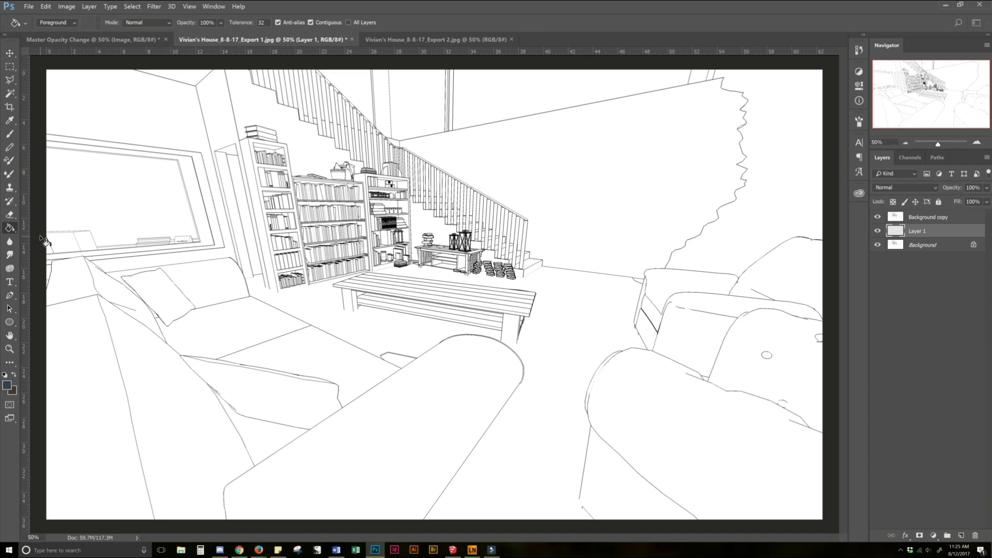
key(i)
click(7, 385)
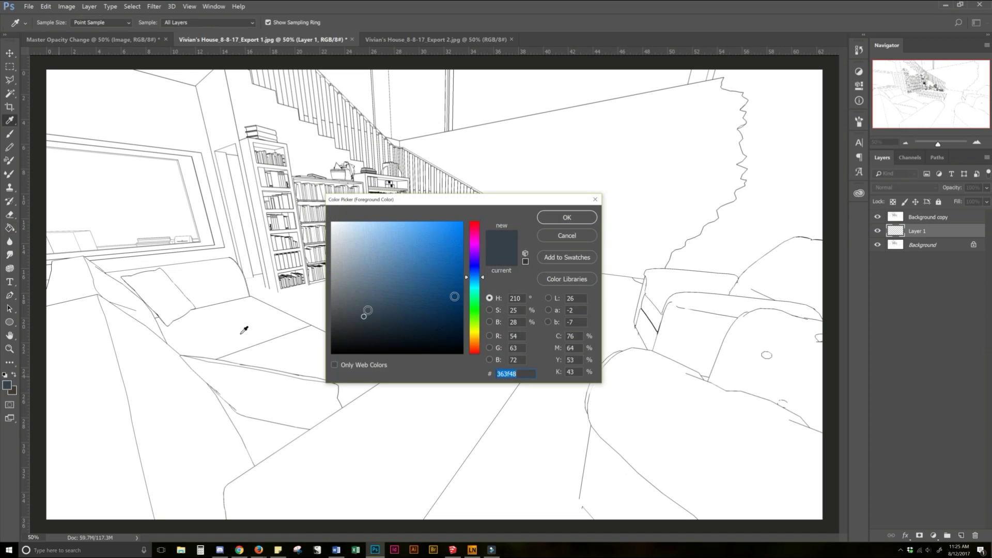
click(332, 222)
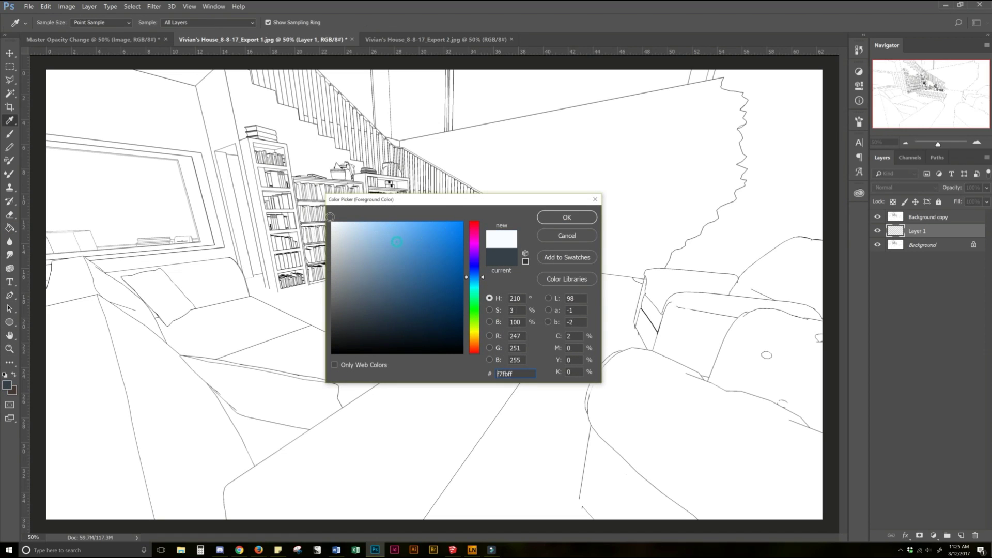
click(560, 218)
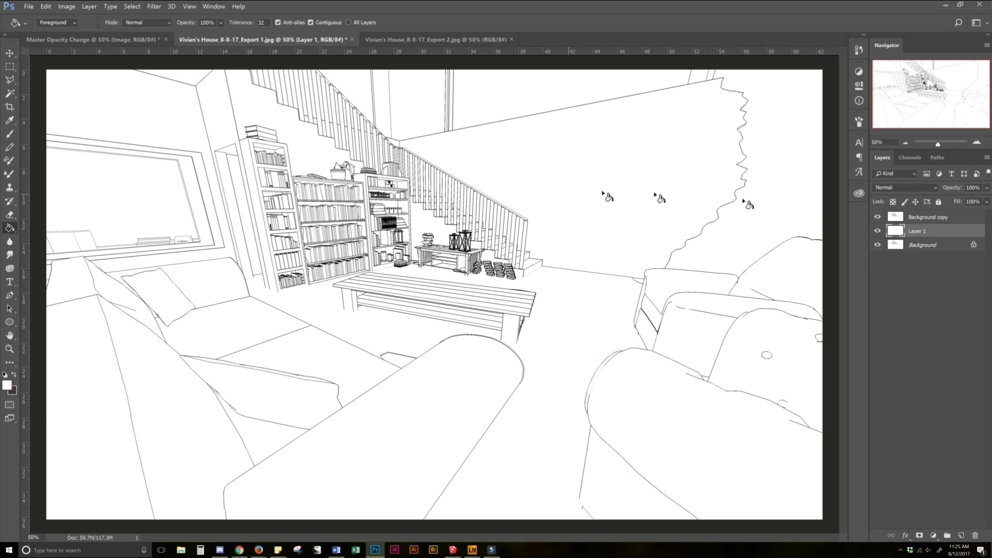
- Fade the Background copy line art to 35% opacity and add an empty Layer 2 on top
click(952, 220)
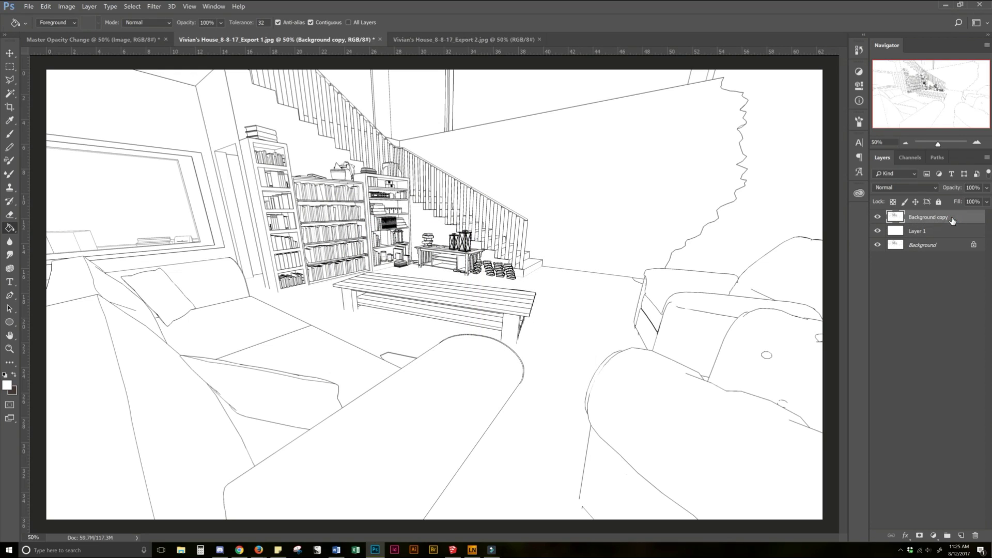
click(986, 190)
drag(964, 201, 954, 200)
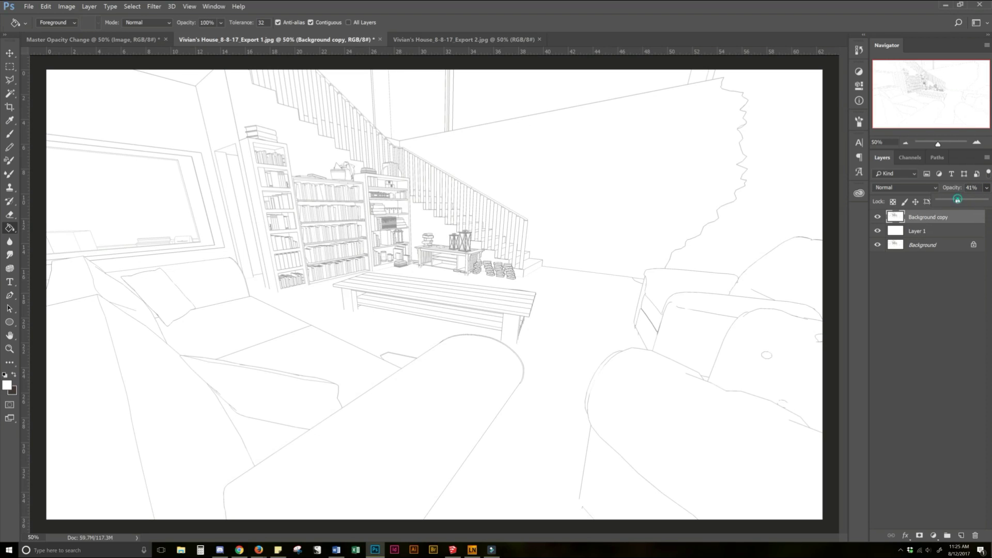
click(958, 535)
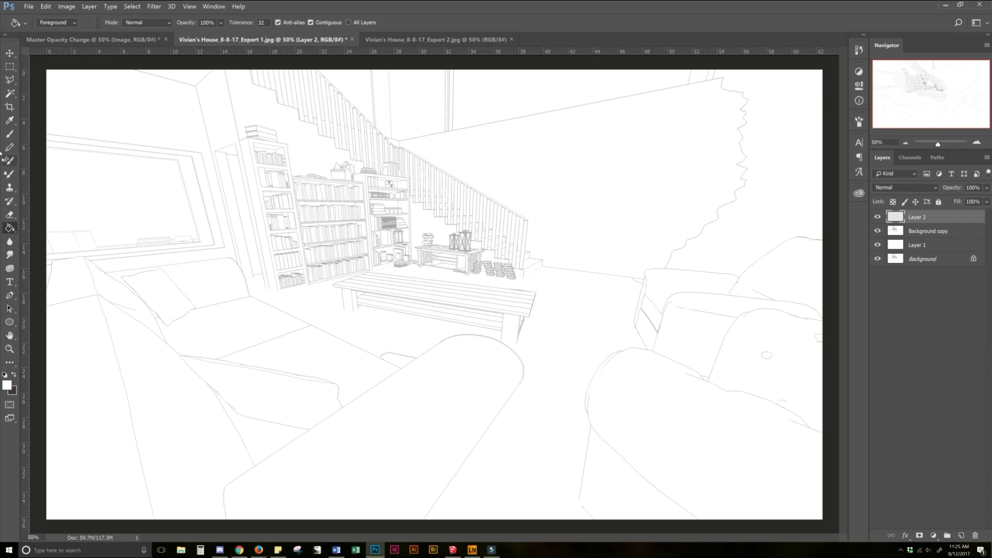
- Test and undo black 25 px armrest strokes, then raise Background copy opacity back toward 100%
click(10, 134)
click(5, 374)
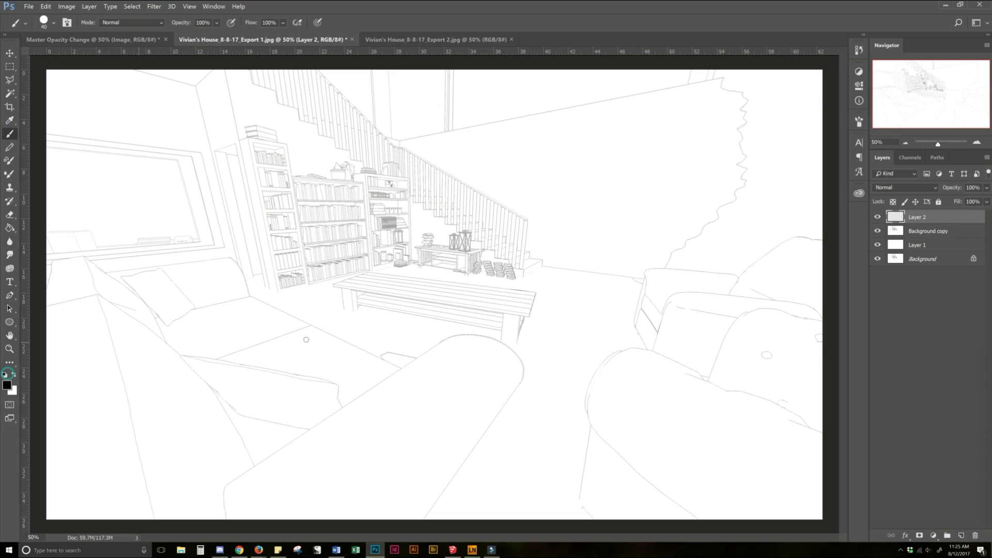
key(bracketleft)
key(bracketleft)
key(bracketleft)
drag(425, 515, 494, 428)
key(ctrl+z)
drag(421, 519, 529, 374)
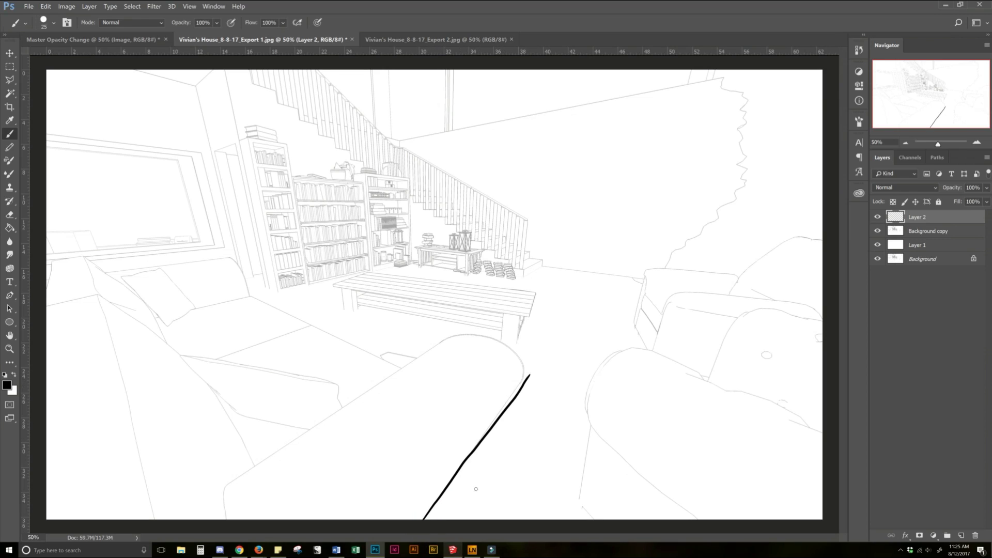
key(ctrl+z)
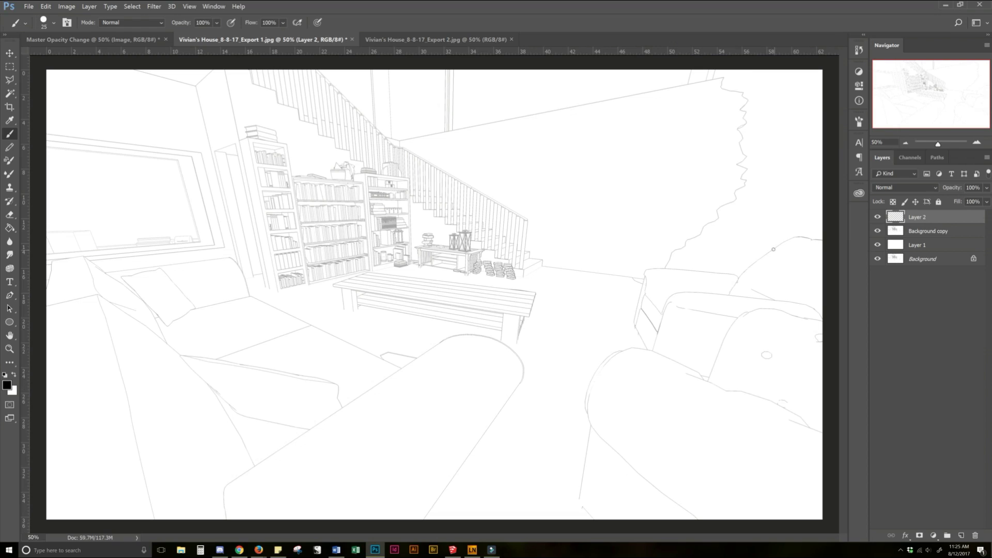
click(925, 231)
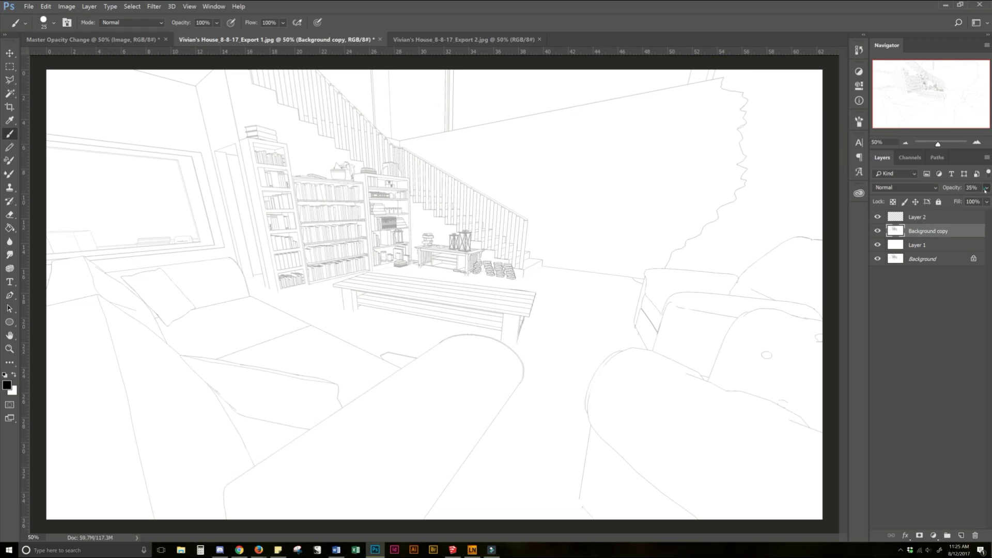
drag(985, 190, 985, 200)
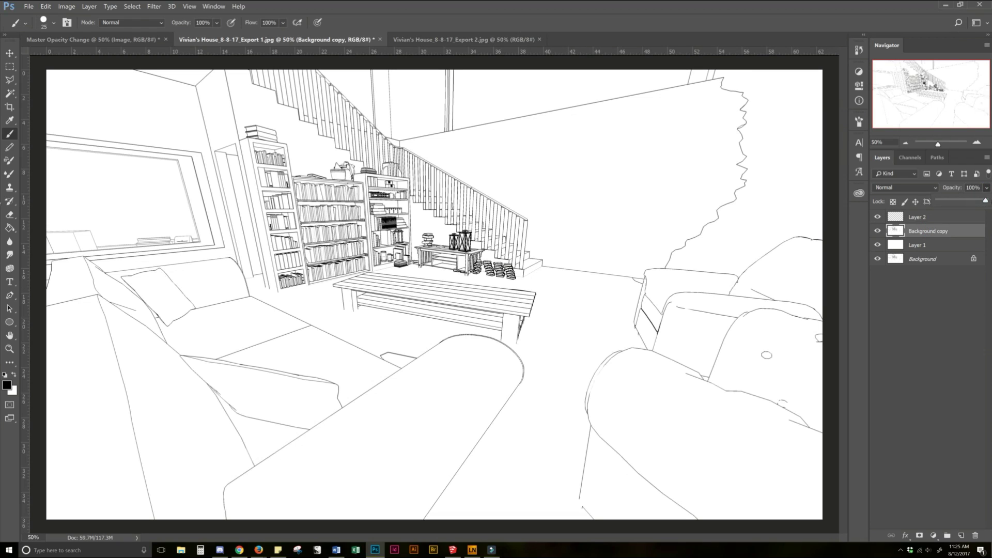
- Copy all of Export 2's marker line art and paste it into Export 1 as a new layer
click(428, 41)
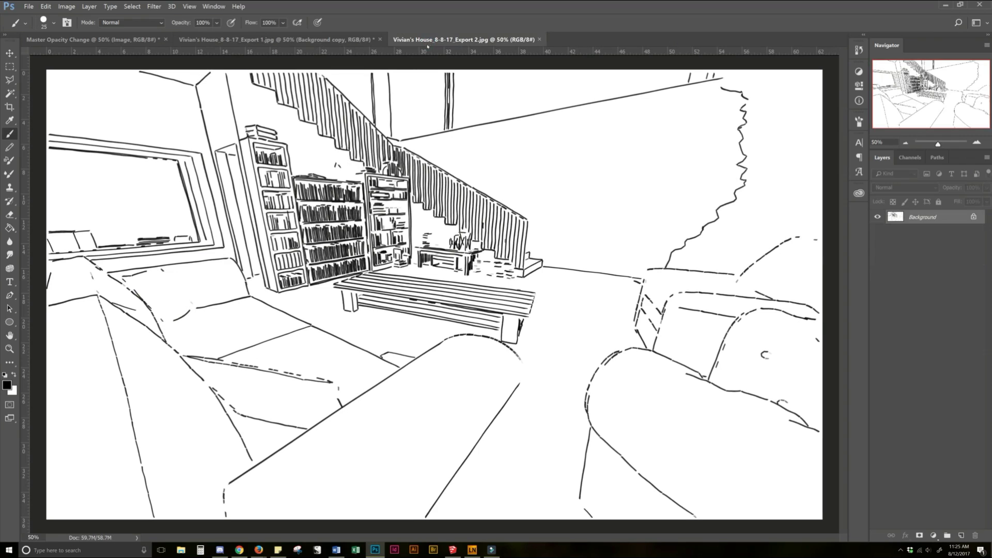
click(132, 6)
click(135, 16)
click(46, 6)
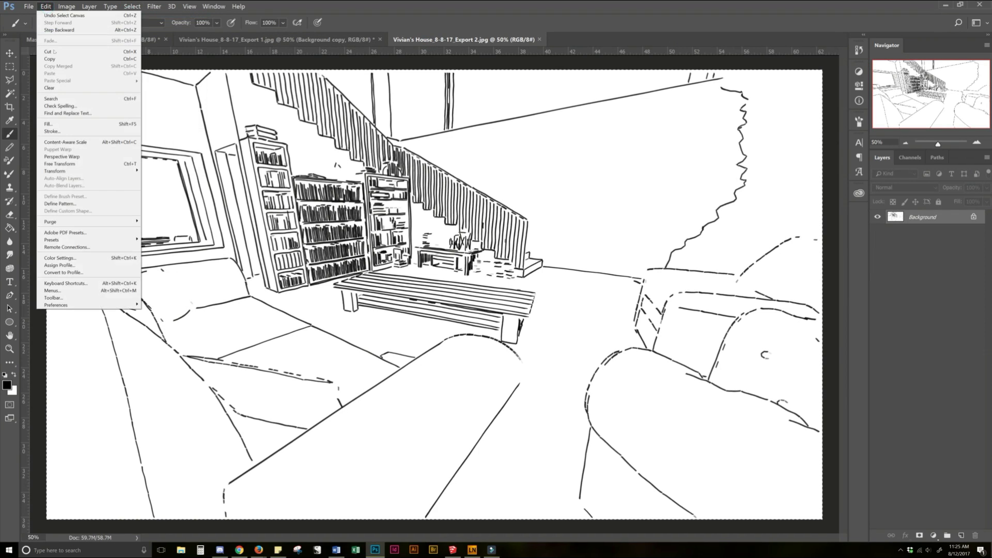
click(62, 61)
click(204, 40)
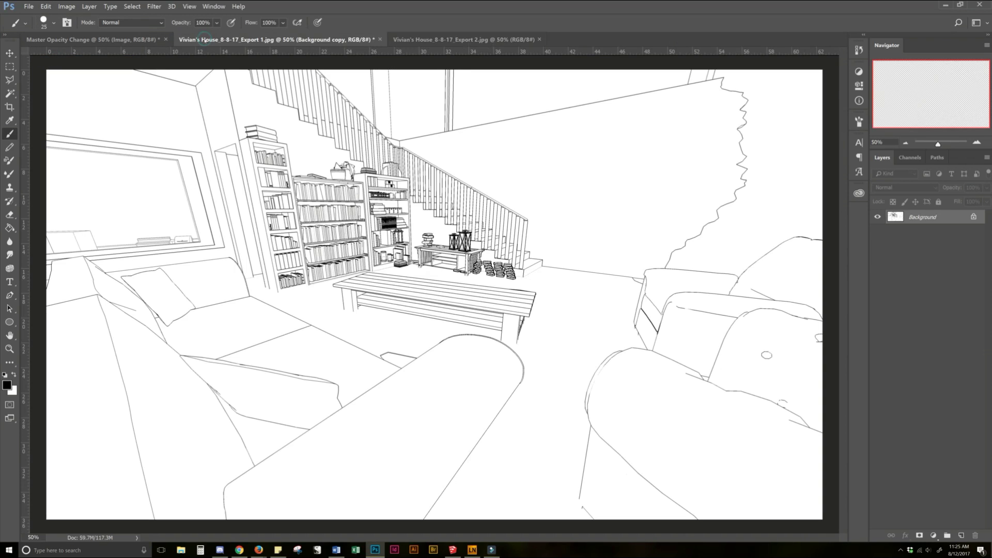
key(ctrl+v)
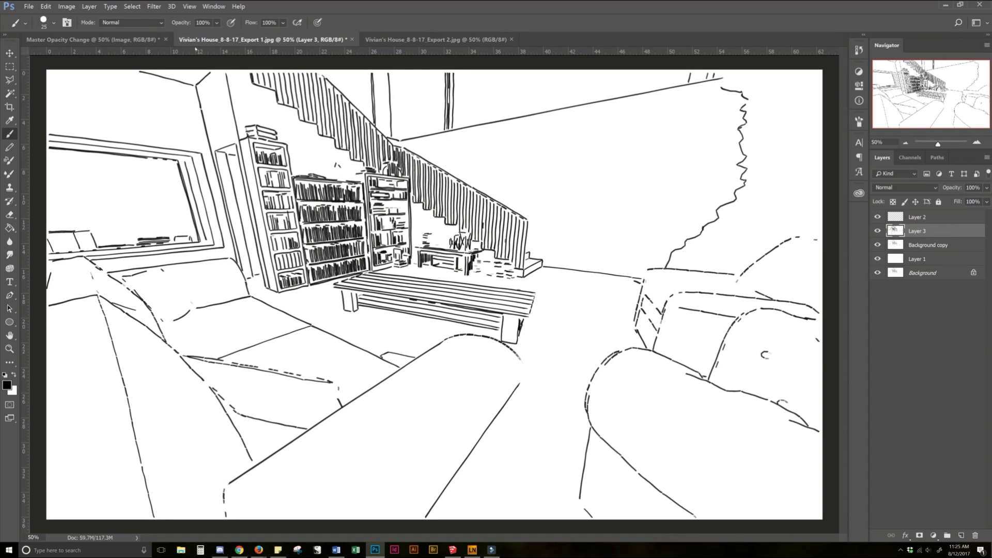
- Set the pasted Layer 3 to Multiply and add an empty Layer 4 above it
click(925, 189)
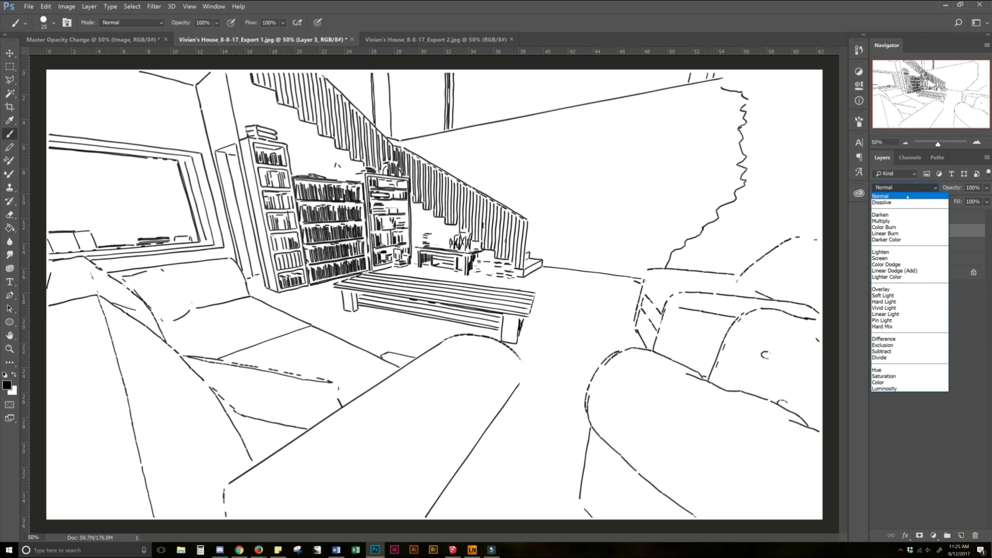
click(878, 221)
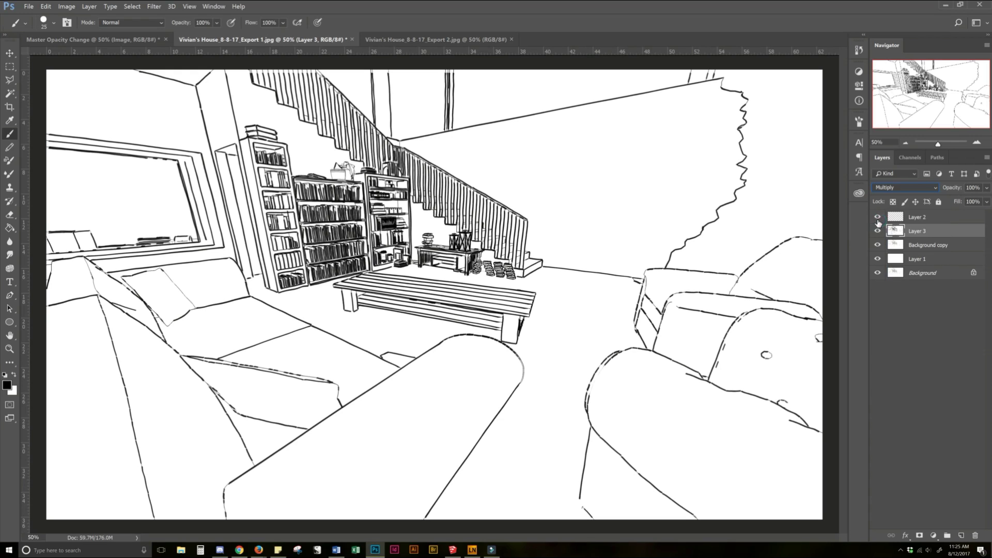
click(961, 535)
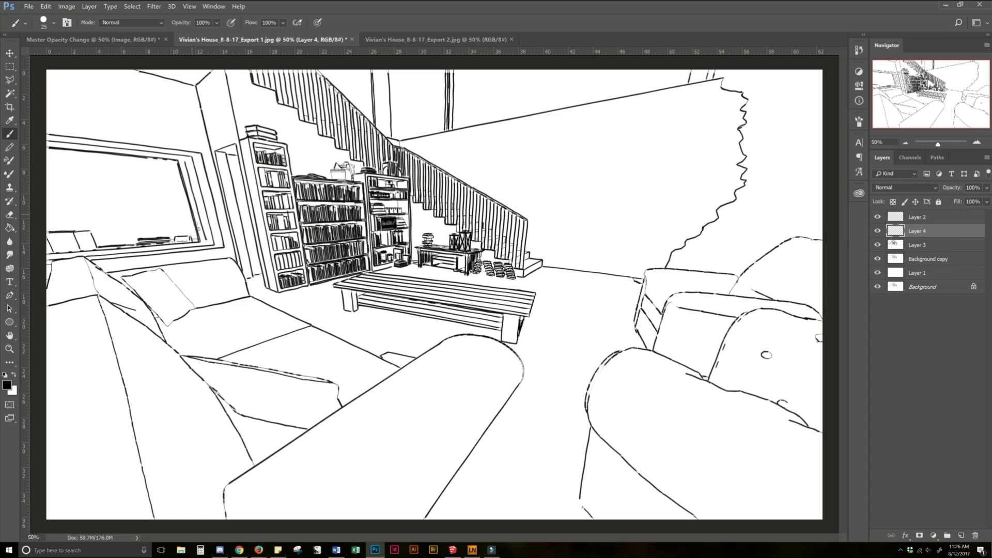
- Choose the KLW Sketching Brush preset at 15 px
right_click(428, 221)
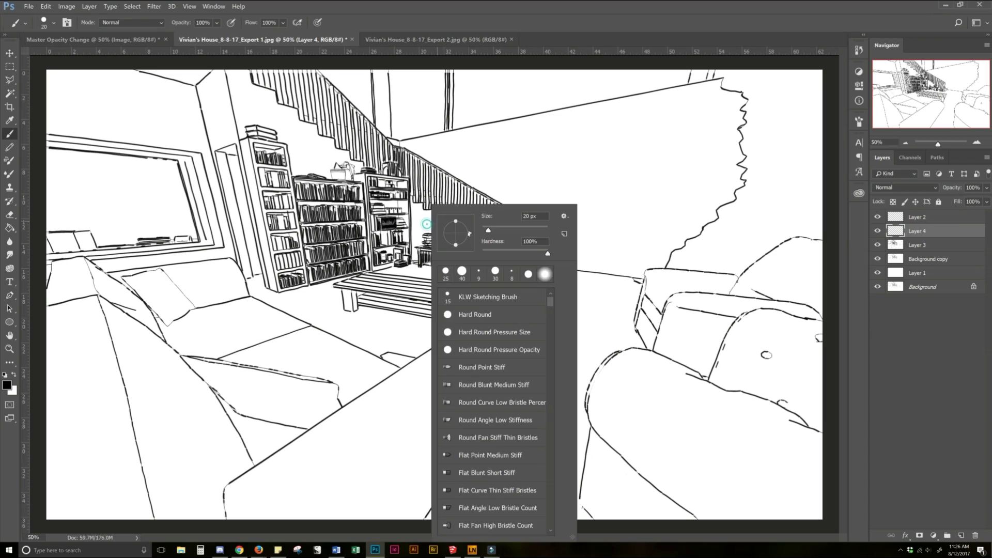
click(500, 295)
click(643, 24)
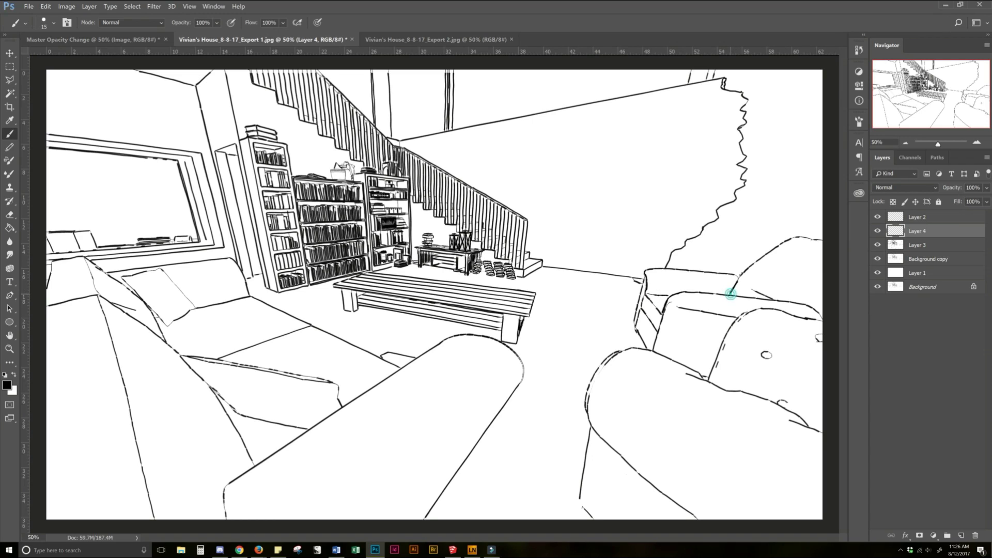
- Ink thicker strokes on the right armchair cushion, its upper-left outline, and the sofa cushion edge
mouse_move(730, 292)
mouse_down()
mouse_move(790, 237)
mouse_move(822, 238)
mouse_up()
drag(588, 402, 601, 366)
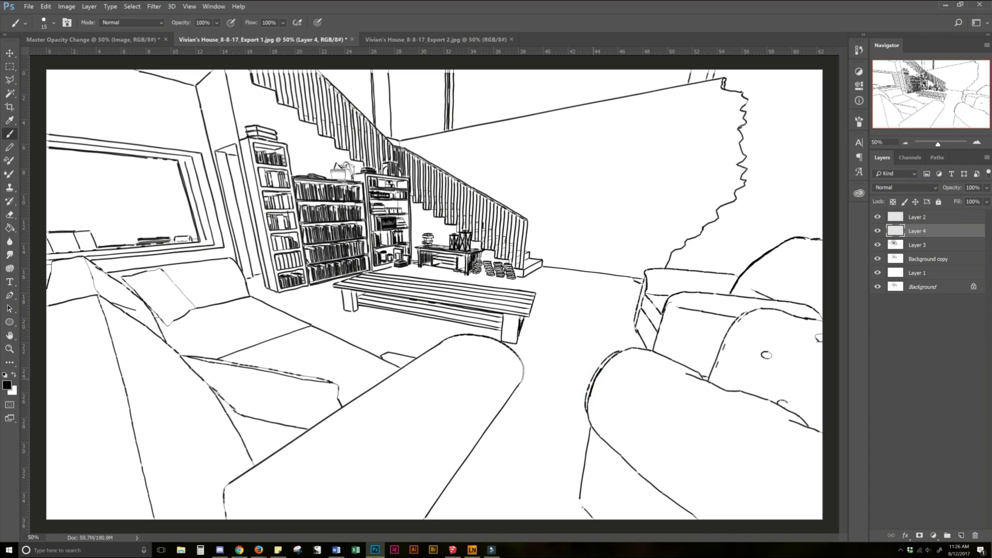
drag(587, 401, 599, 363)
drag(268, 369, 307, 375)
- Merge Layer 4 through Background copy into one layer, hide Layer 2, and set the merged Layer 4 to Multiply
shift+click(937, 260)
right_click(931, 242)
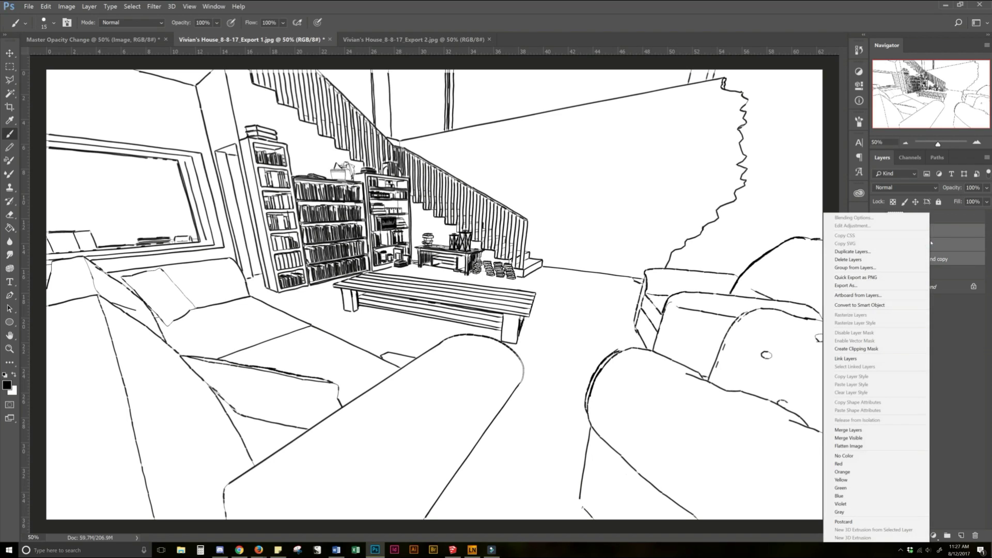
click(854, 430)
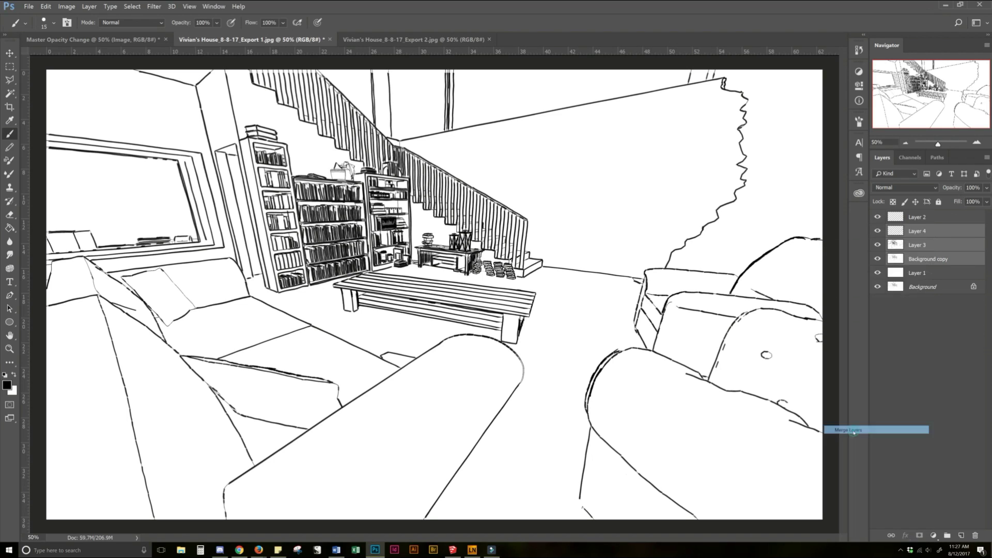
click(877, 217)
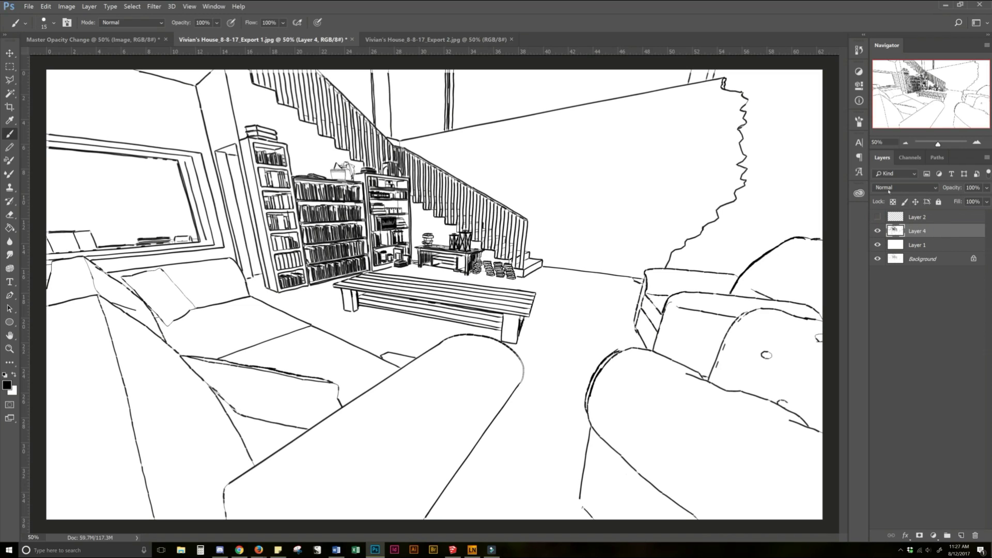
click(889, 191)
click(888, 218)
- Set the resolution to 300 pixels/inch in Image Size without resampling
click(67, 7)
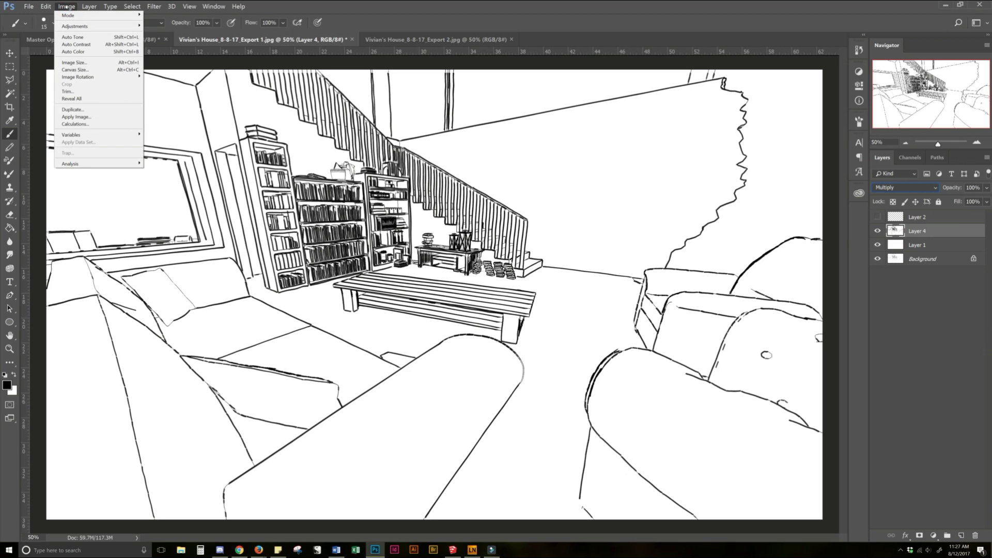
click(77, 62)
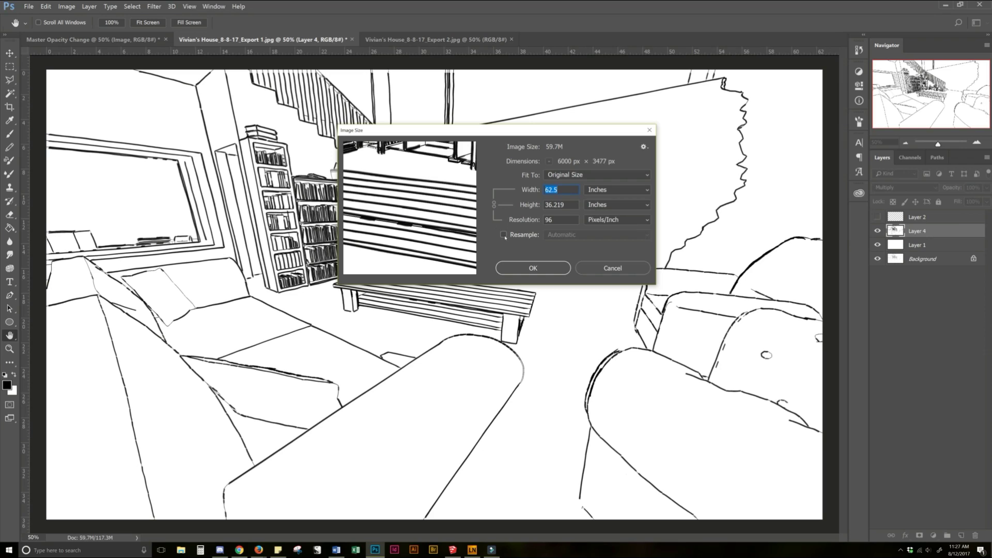
click(555, 220)
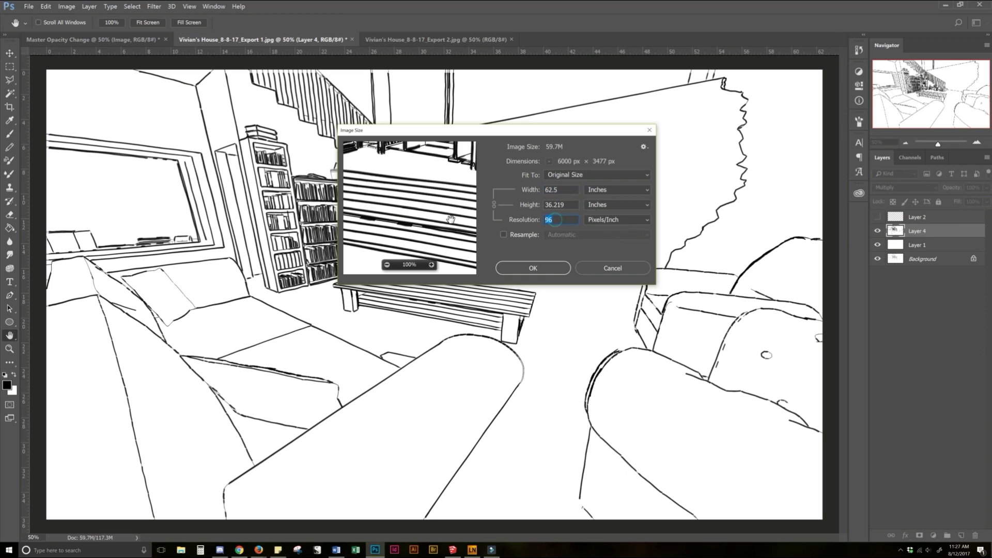
text(300)
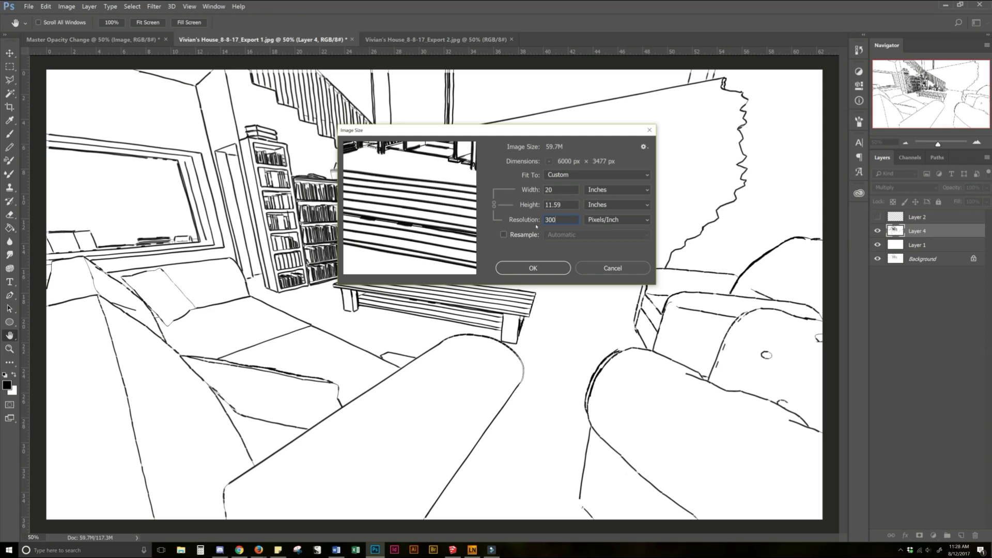
click(534, 268)
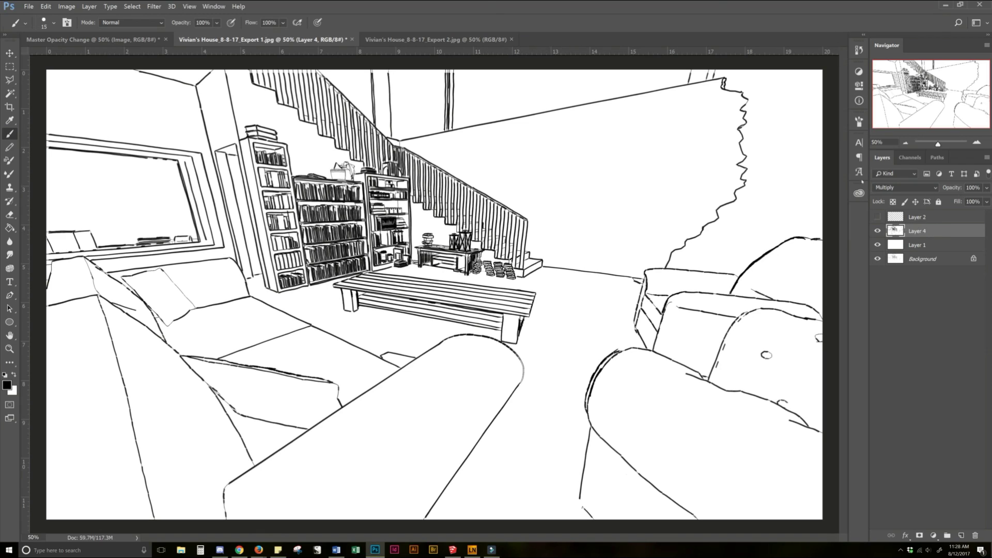
- Select Layer 1 and make red db0000 the foreground colour
click(928, 245)
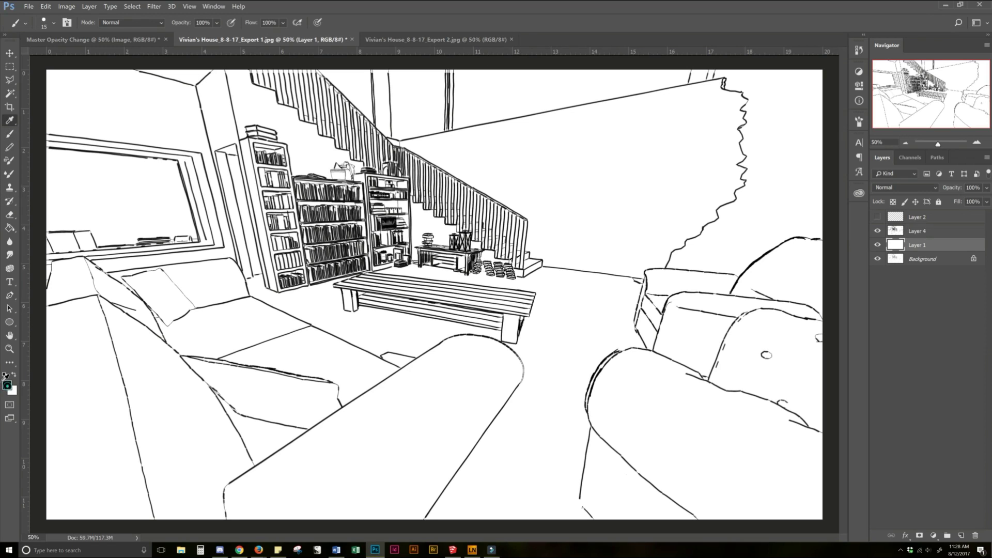
click(7, 385)
click(462, 241)
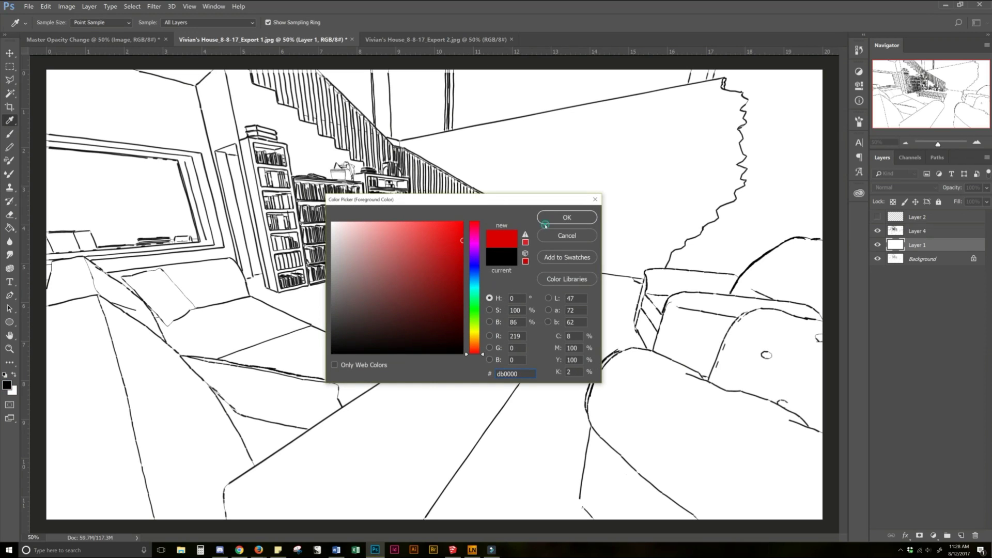
click(567, 217)
- Set the brush to 130 px, then paint and undo a test stroke across the coffee table
right_click(398, 272)
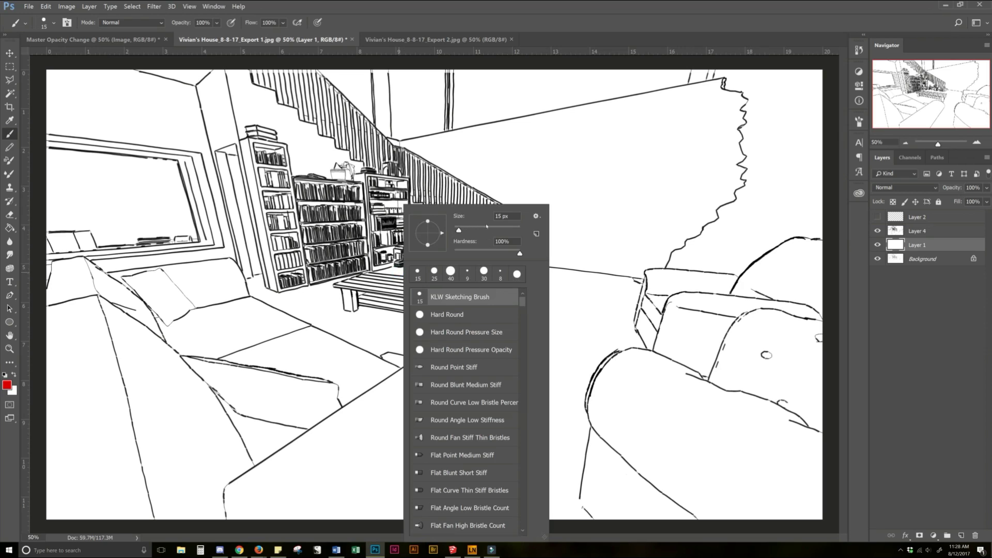
click(492, 227)
mouse_move(347, 310)
mouse_down()
mouse_move(461, 287)
mouse_move(482, 312)
mouse_move(547, 332)
mouse_move(563, 357)
mouse_move(614, 382)
mouse_up()
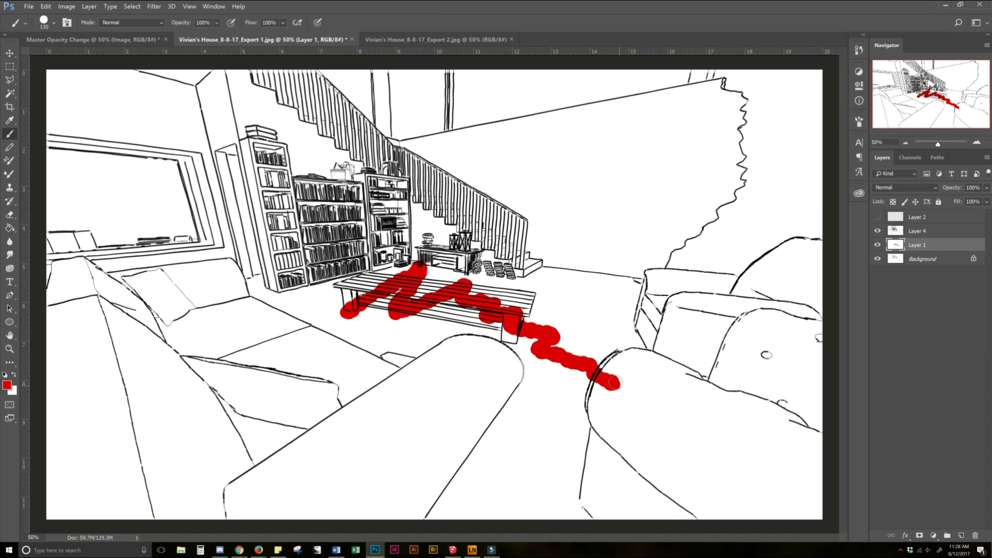
key(ctrl+z)
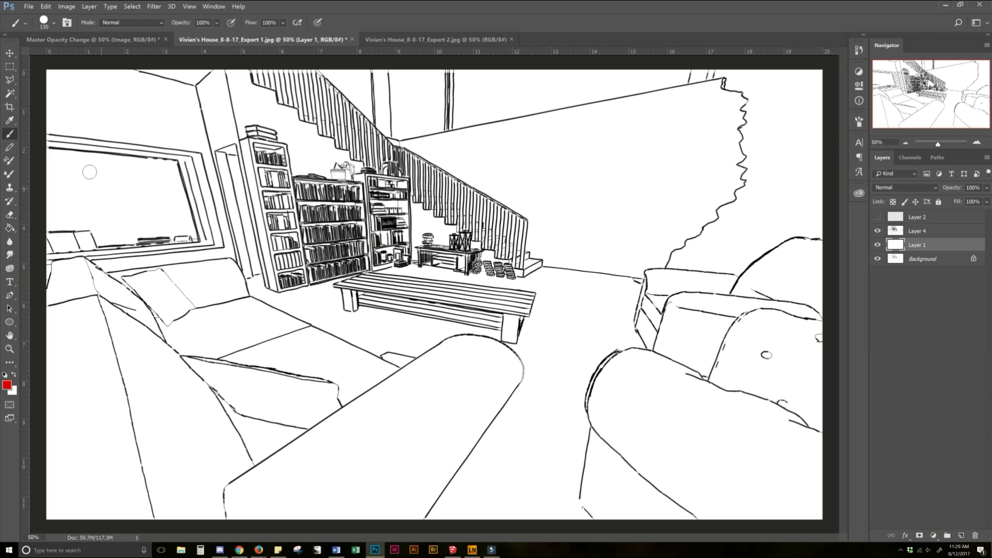
- Bring up the Master Opacity Change document with the coloured kitchen illustration
click(112, 41)
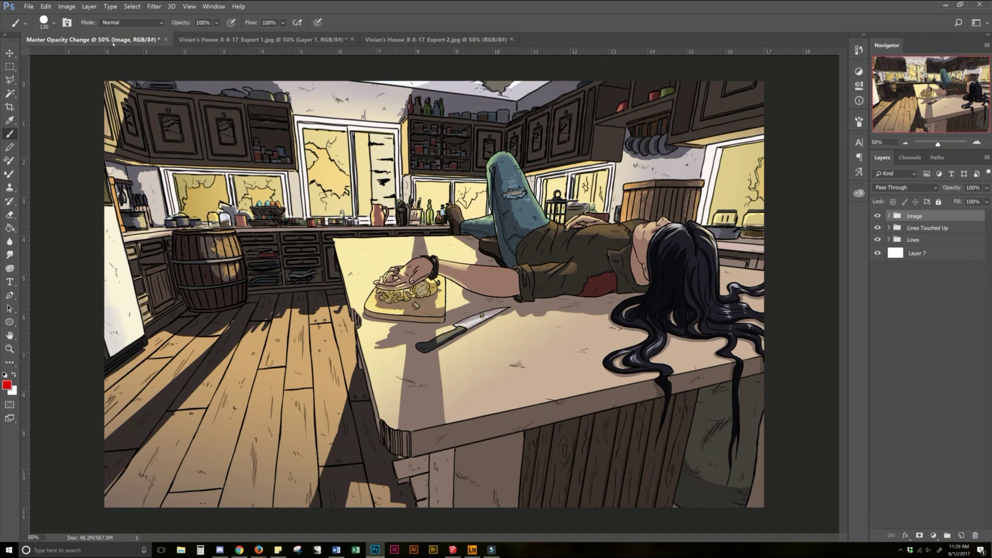